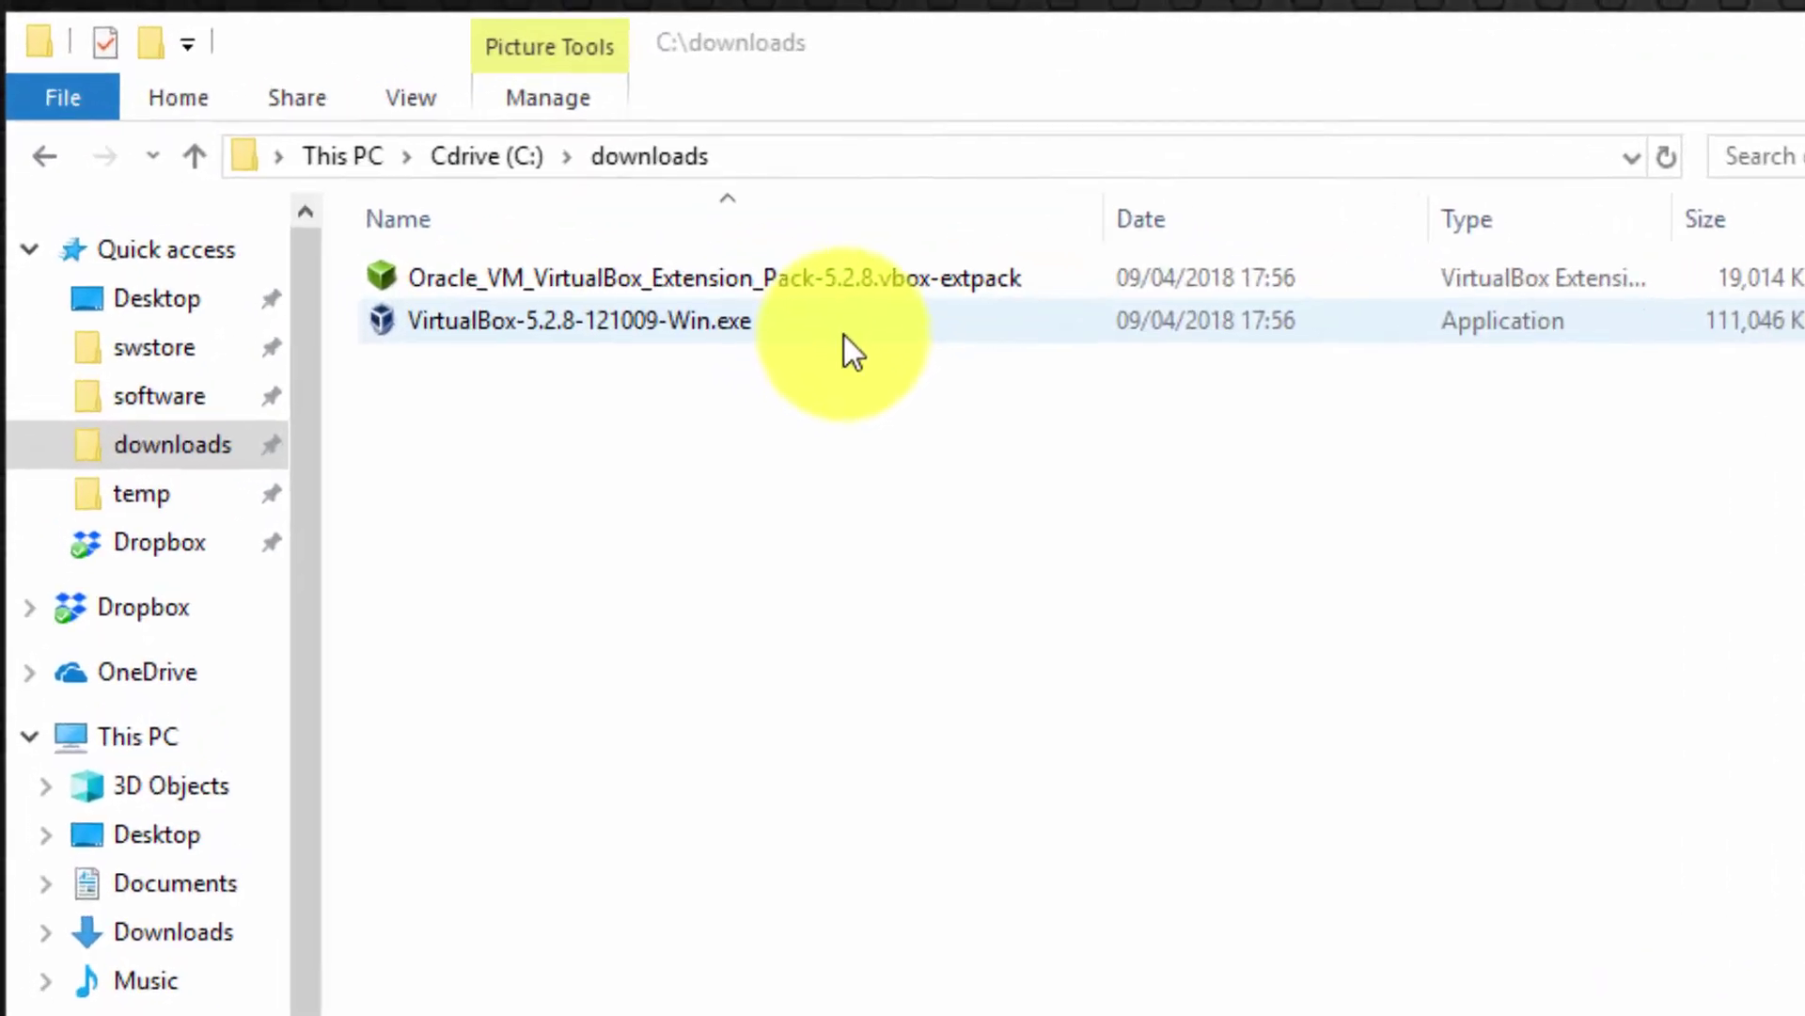
Examine the VirtualBox 5.2.8 Windows installer and the matching Extension Pack file in C:\downloads.
{"action": "left_click", "coordinate": [585, 230]}
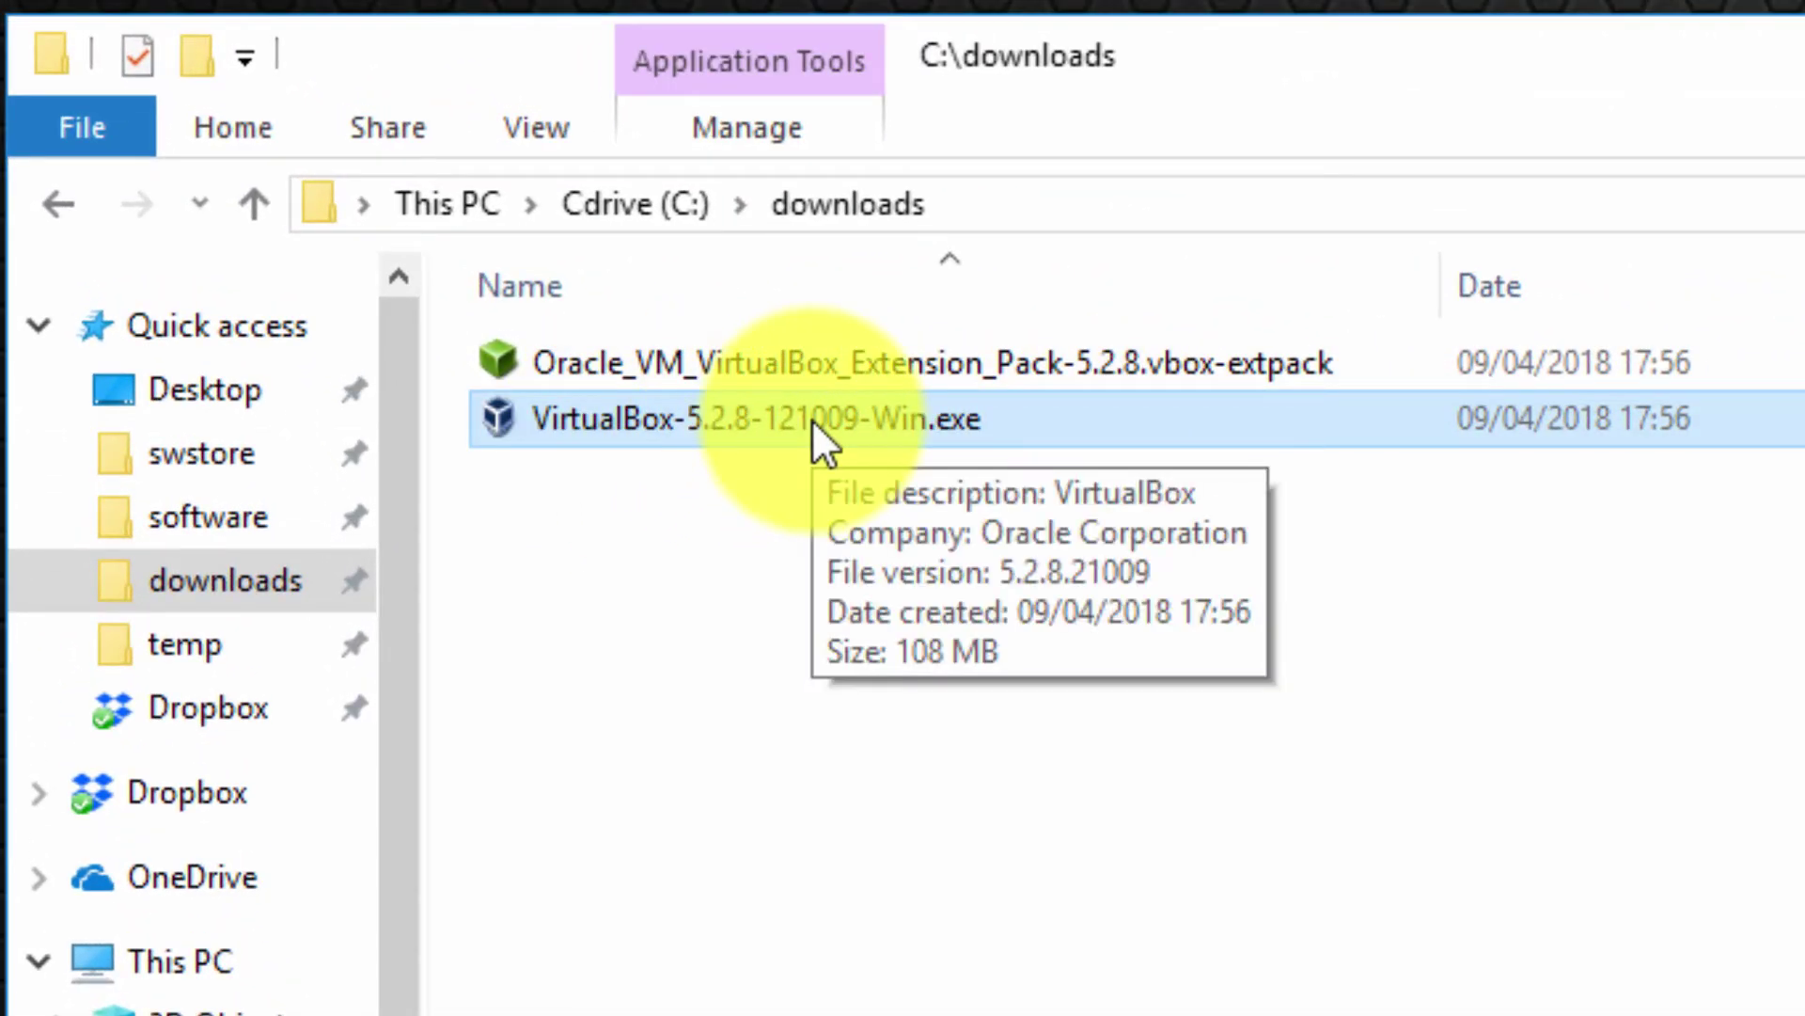
{"action": "left_click", "coordinate": [944, 380]}
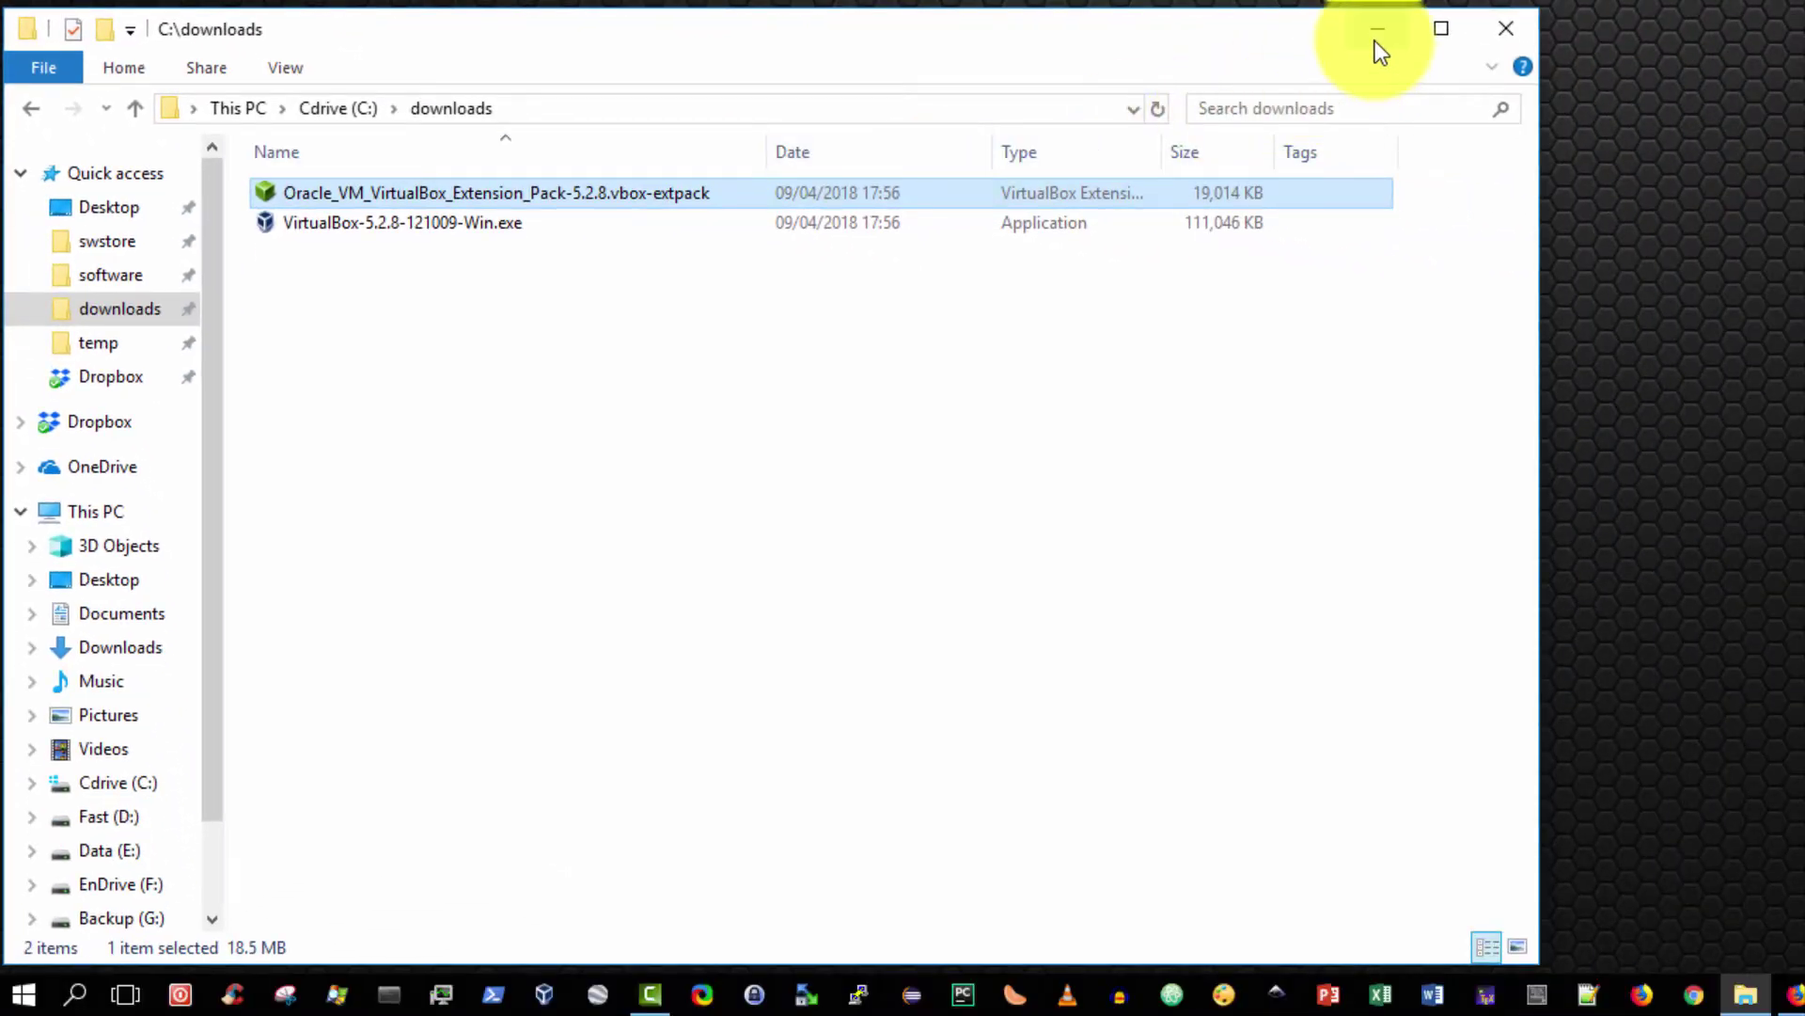
Switch to Firefox, review the 5.2.8 Extension Pack section of the VirtualBox downloads page, and return to the C:\downloads folder.
{"action": "left_click", "coordinate": [1793, 998]}
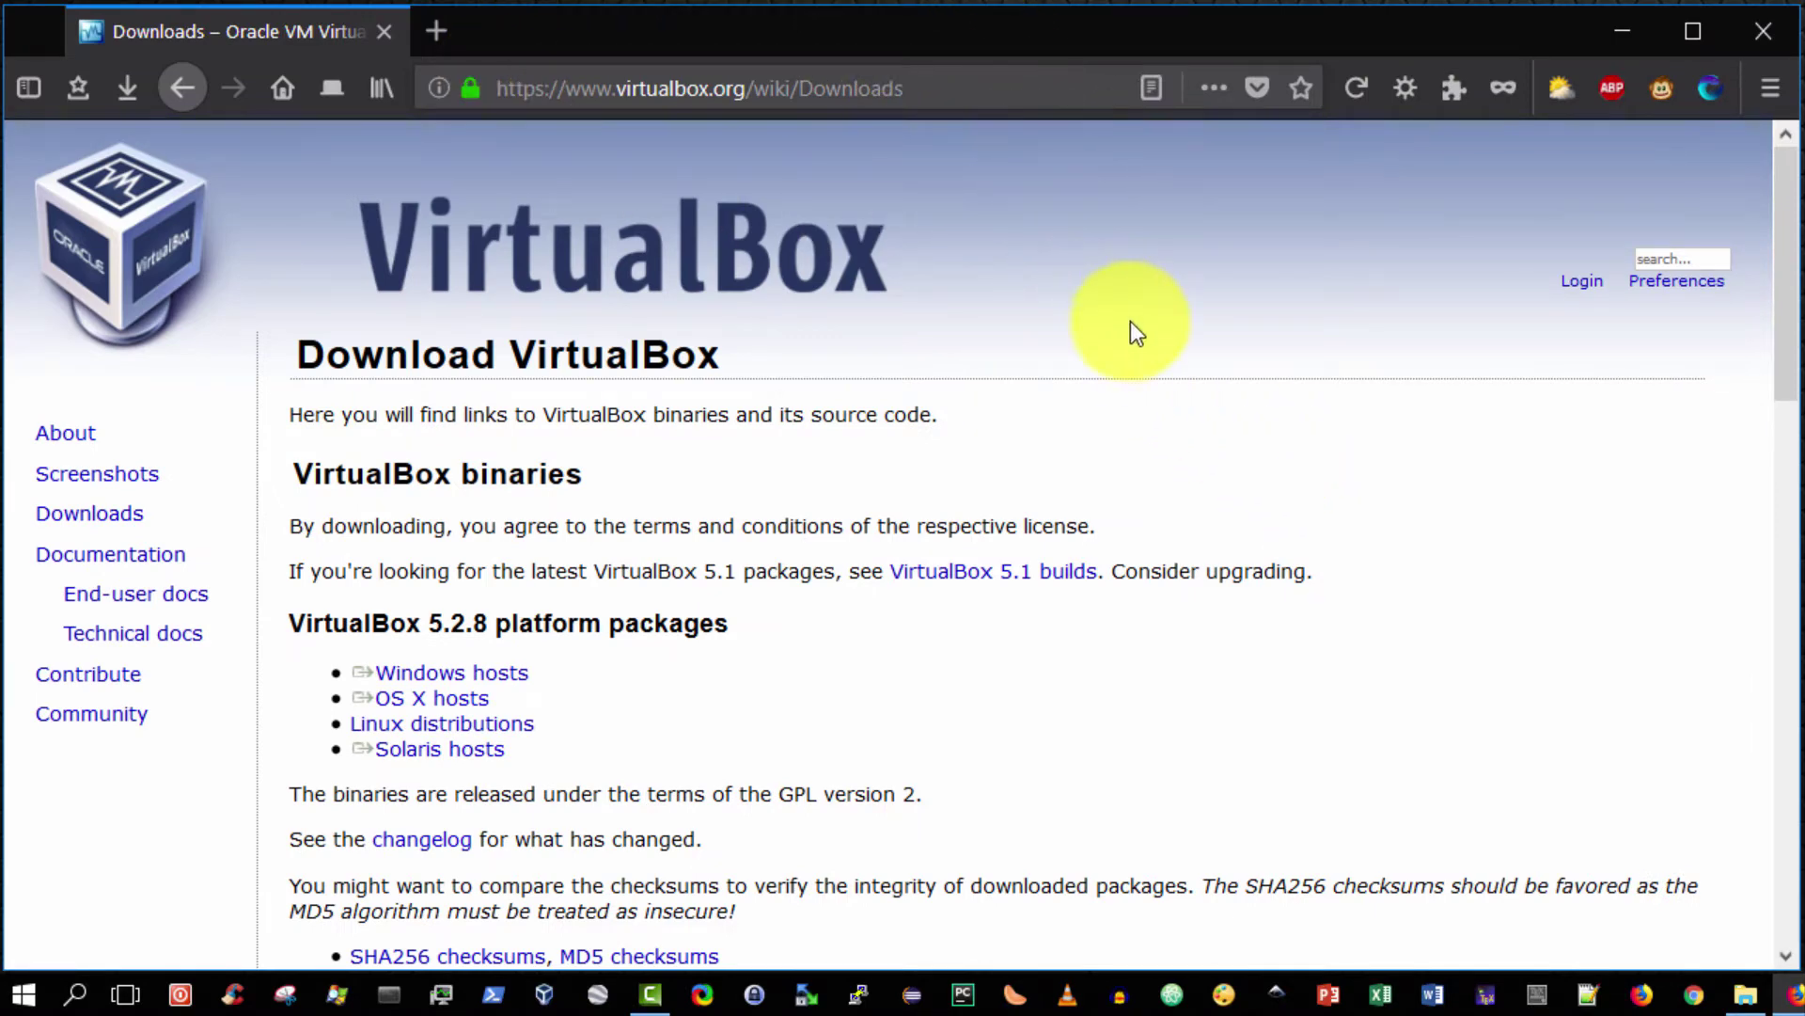
{"action": "scroll", "coordinate": [1132, 330], "scroll_direction": "down", "scroll_amount": 1}
{"action": "scroll", "coordinate": [1132, 325], "scroll_direction": "down", "scroll_amount": 10}
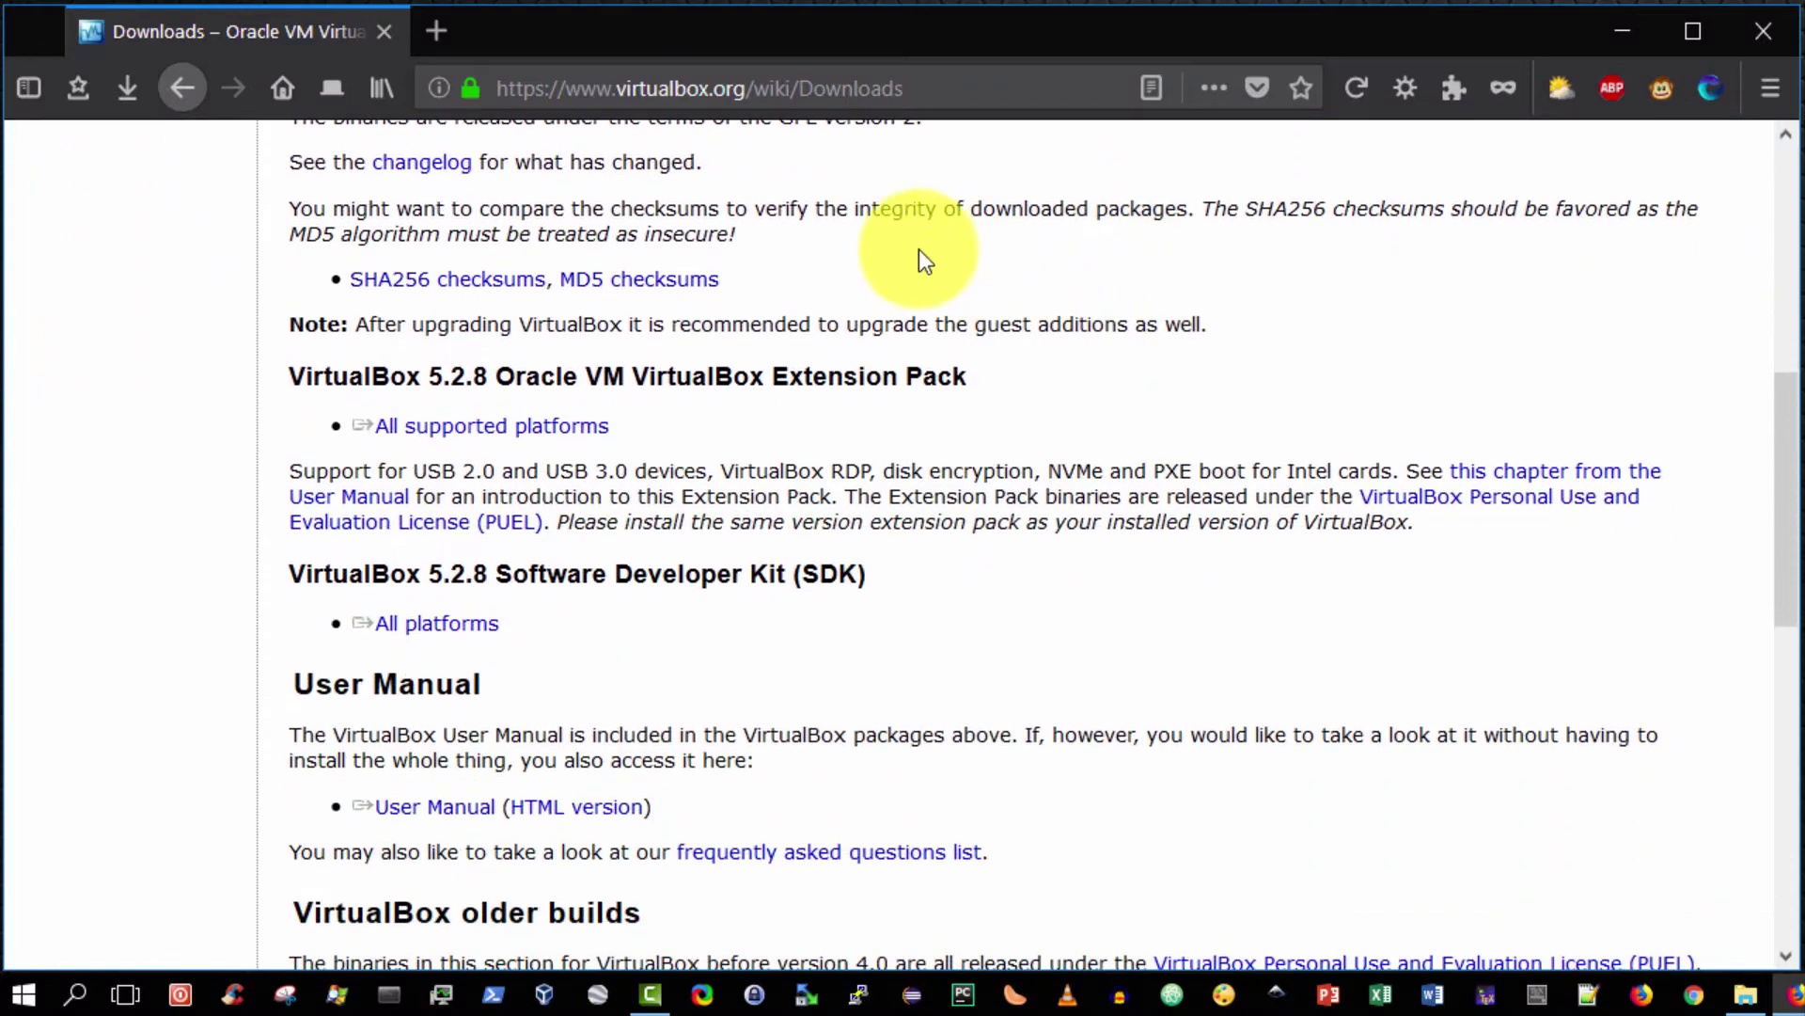
{"action": "double_click", "coordinate": [311, 376]}
{"action": "left_click", "coordinate": [999, 403]}
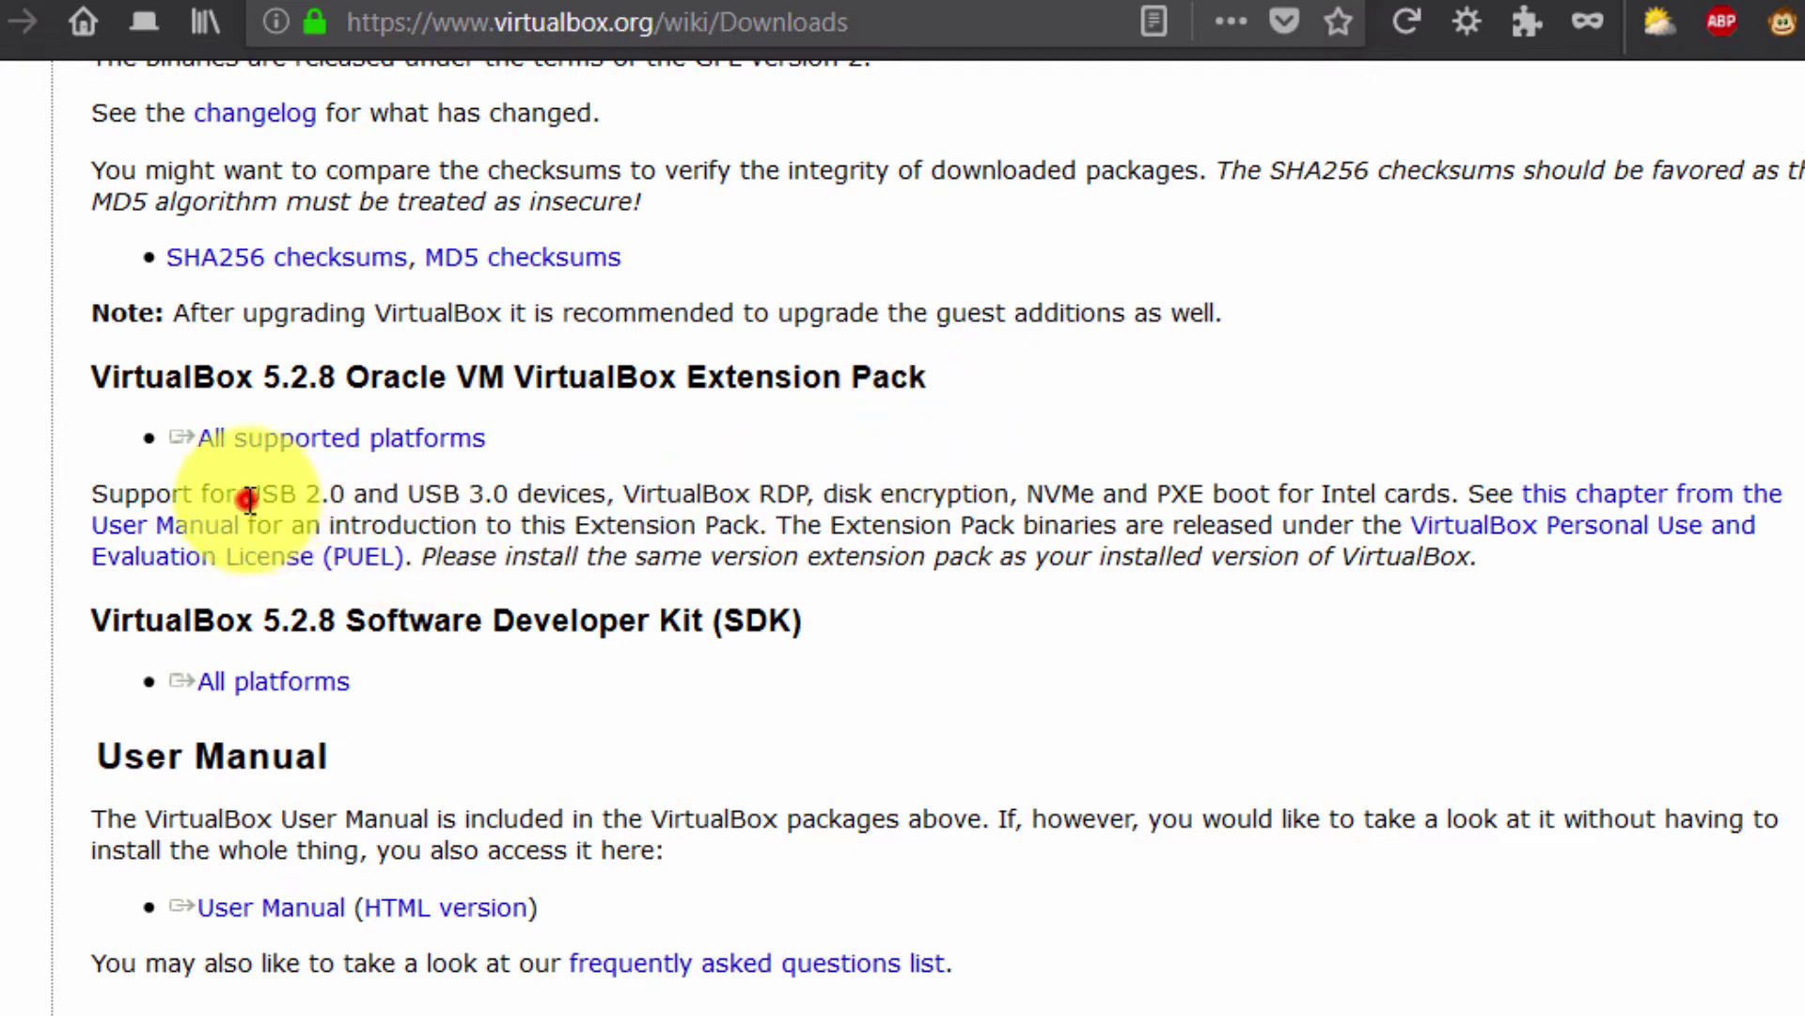
{"action": "left_click_drag", "start_coordinate": [247, 498], "coordinate": [1102, 498]}
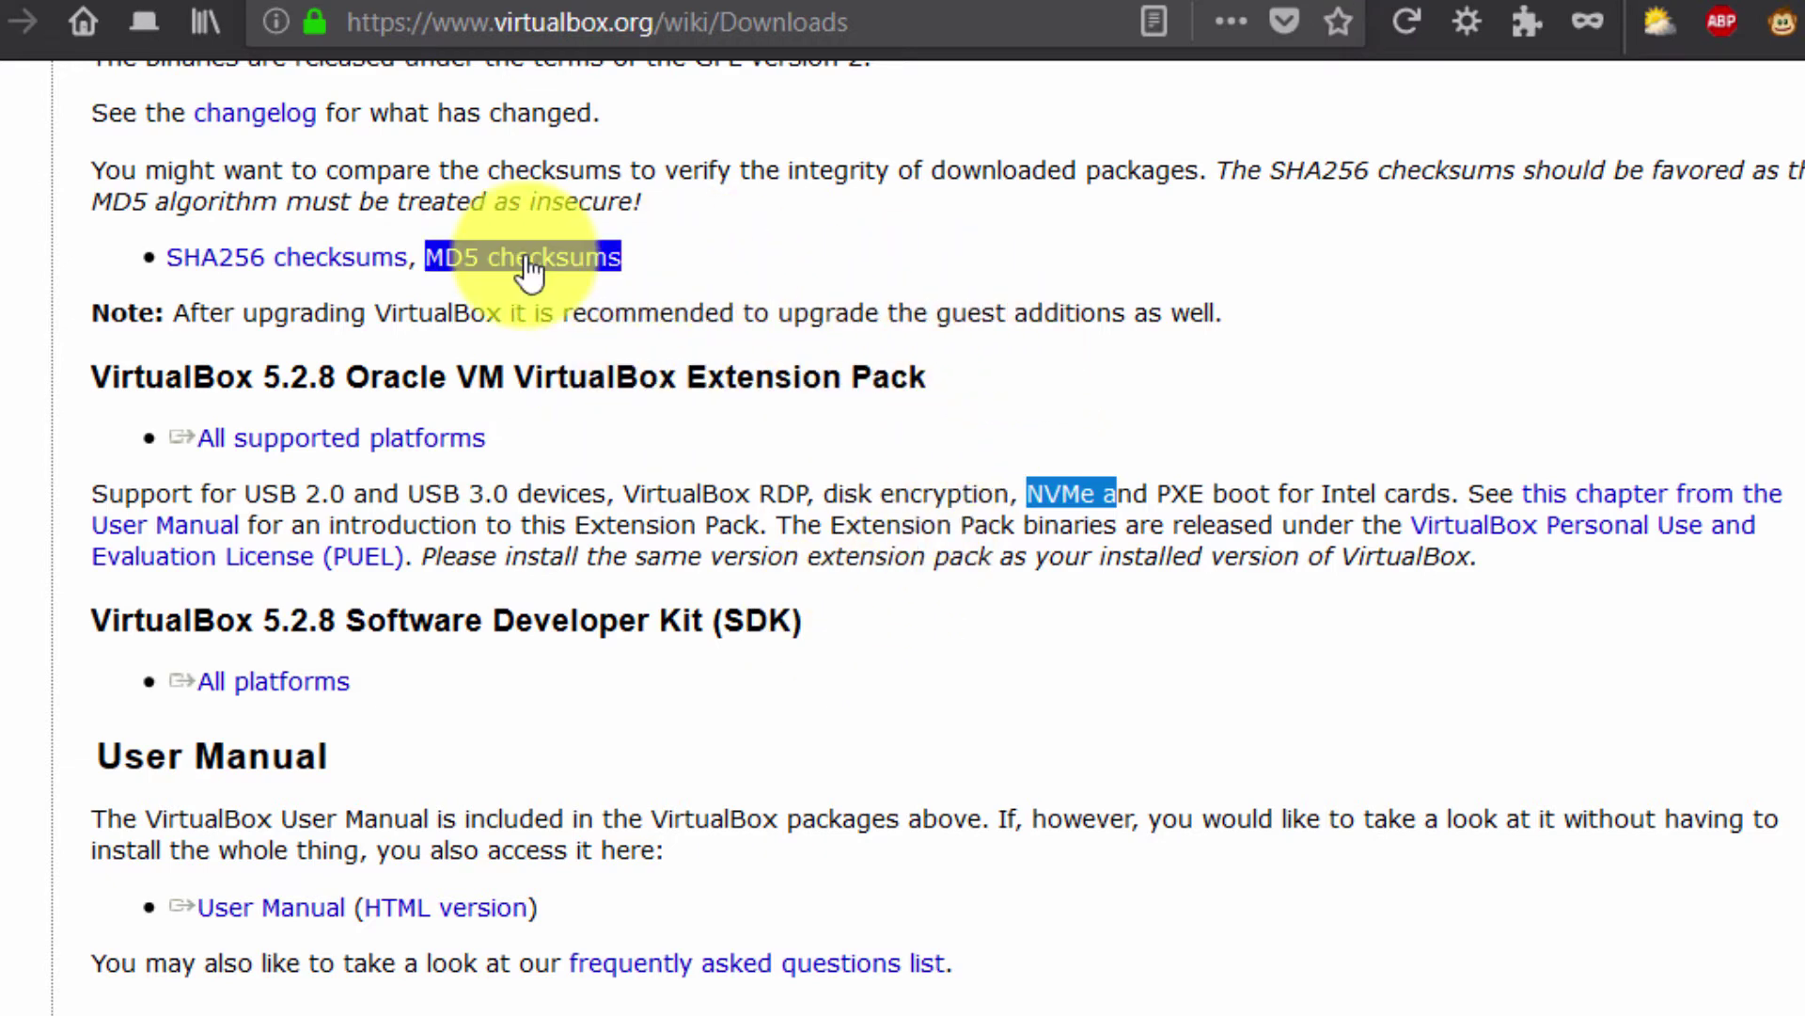
{"action": "left_click_drag", "start_coordinate": [266, 374], "coordinate": [344, 395]}
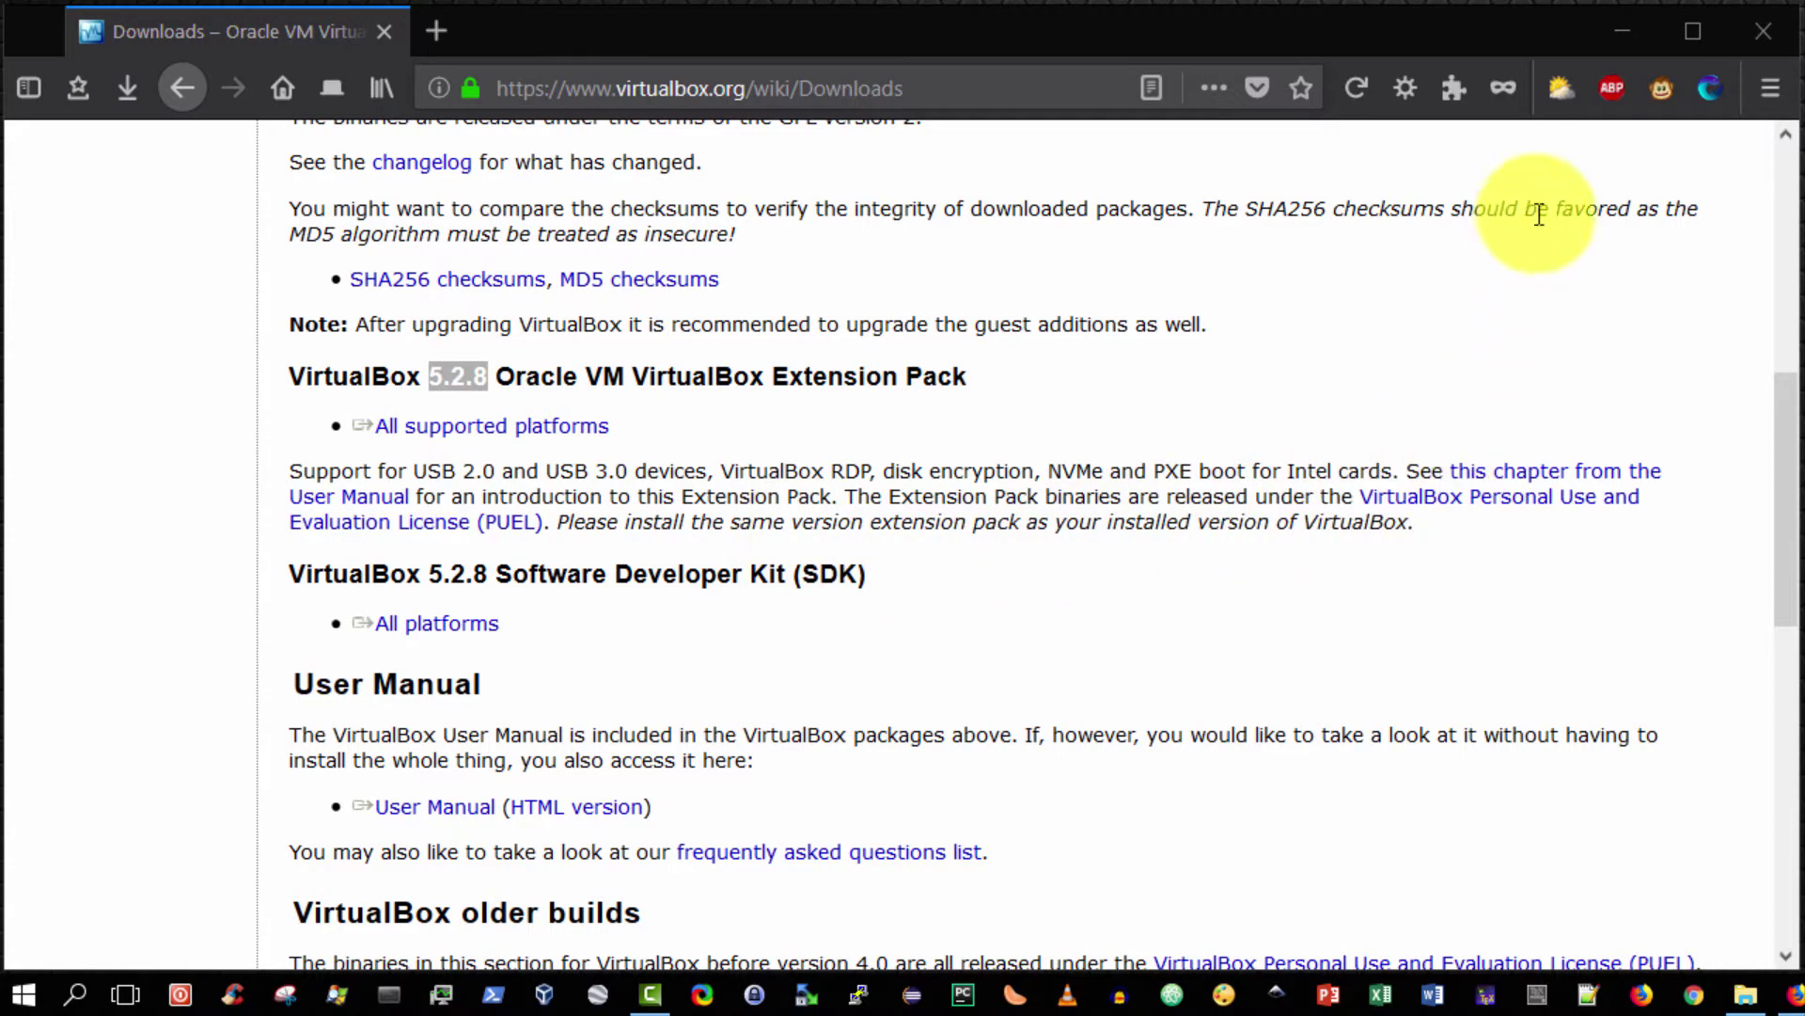
{"action": "left_click", "coordinate": [1626, 28]}
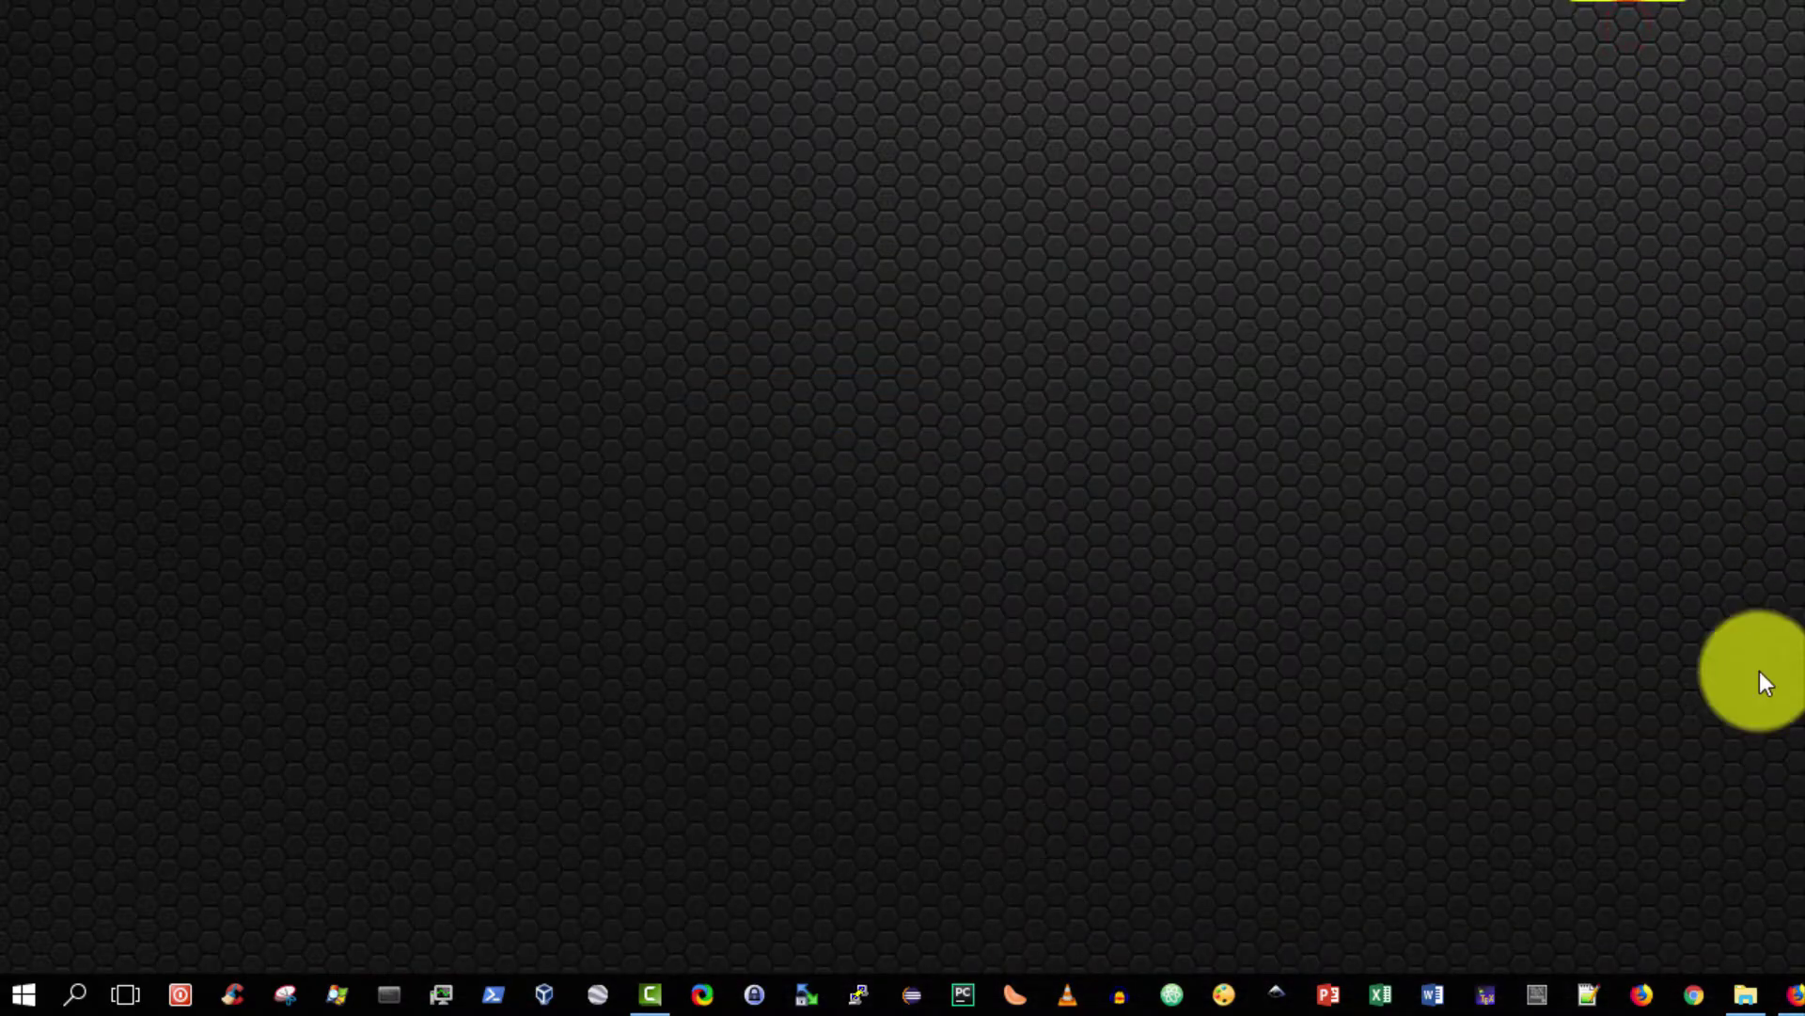
{"action": "left_click", "coordinate": [1749, 1004]}
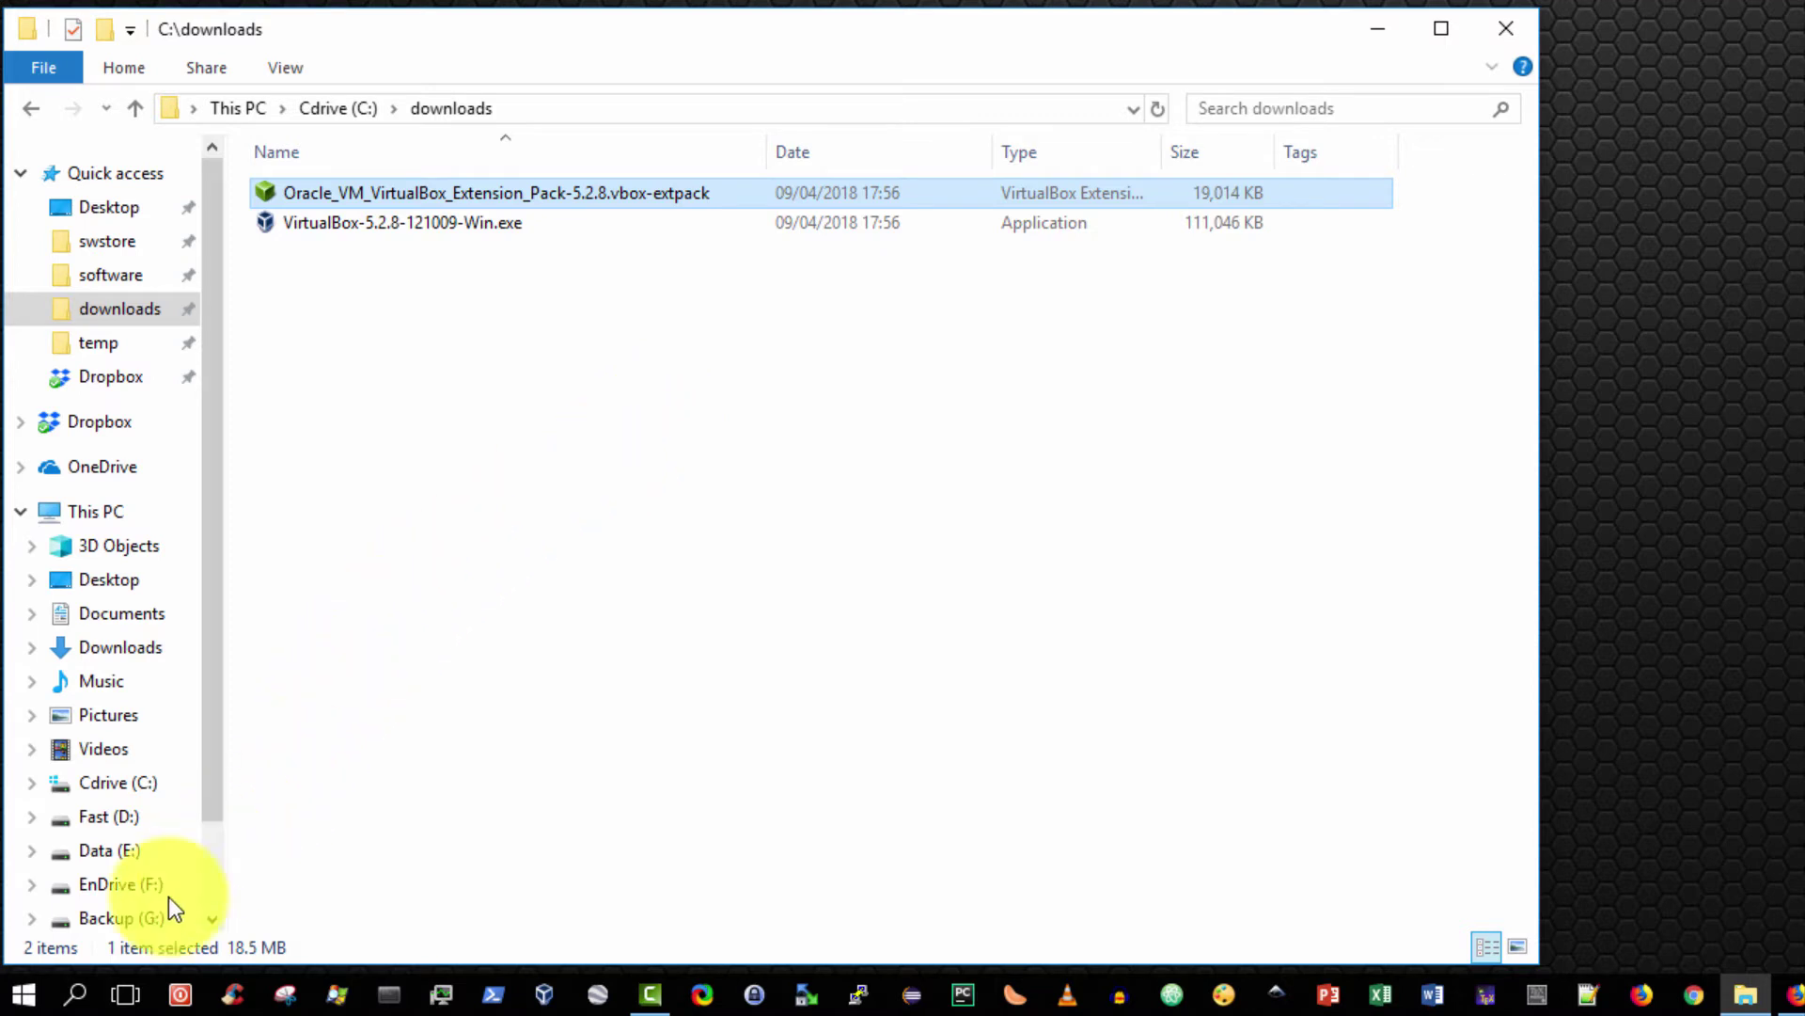
Search Windows for "oracle", launch Oracle VM VirtualBox, and minimize the C:\downloads window to bring the VirtualBox Manager forward.
{"action": "left_click", "coordinate": [79, 996]}
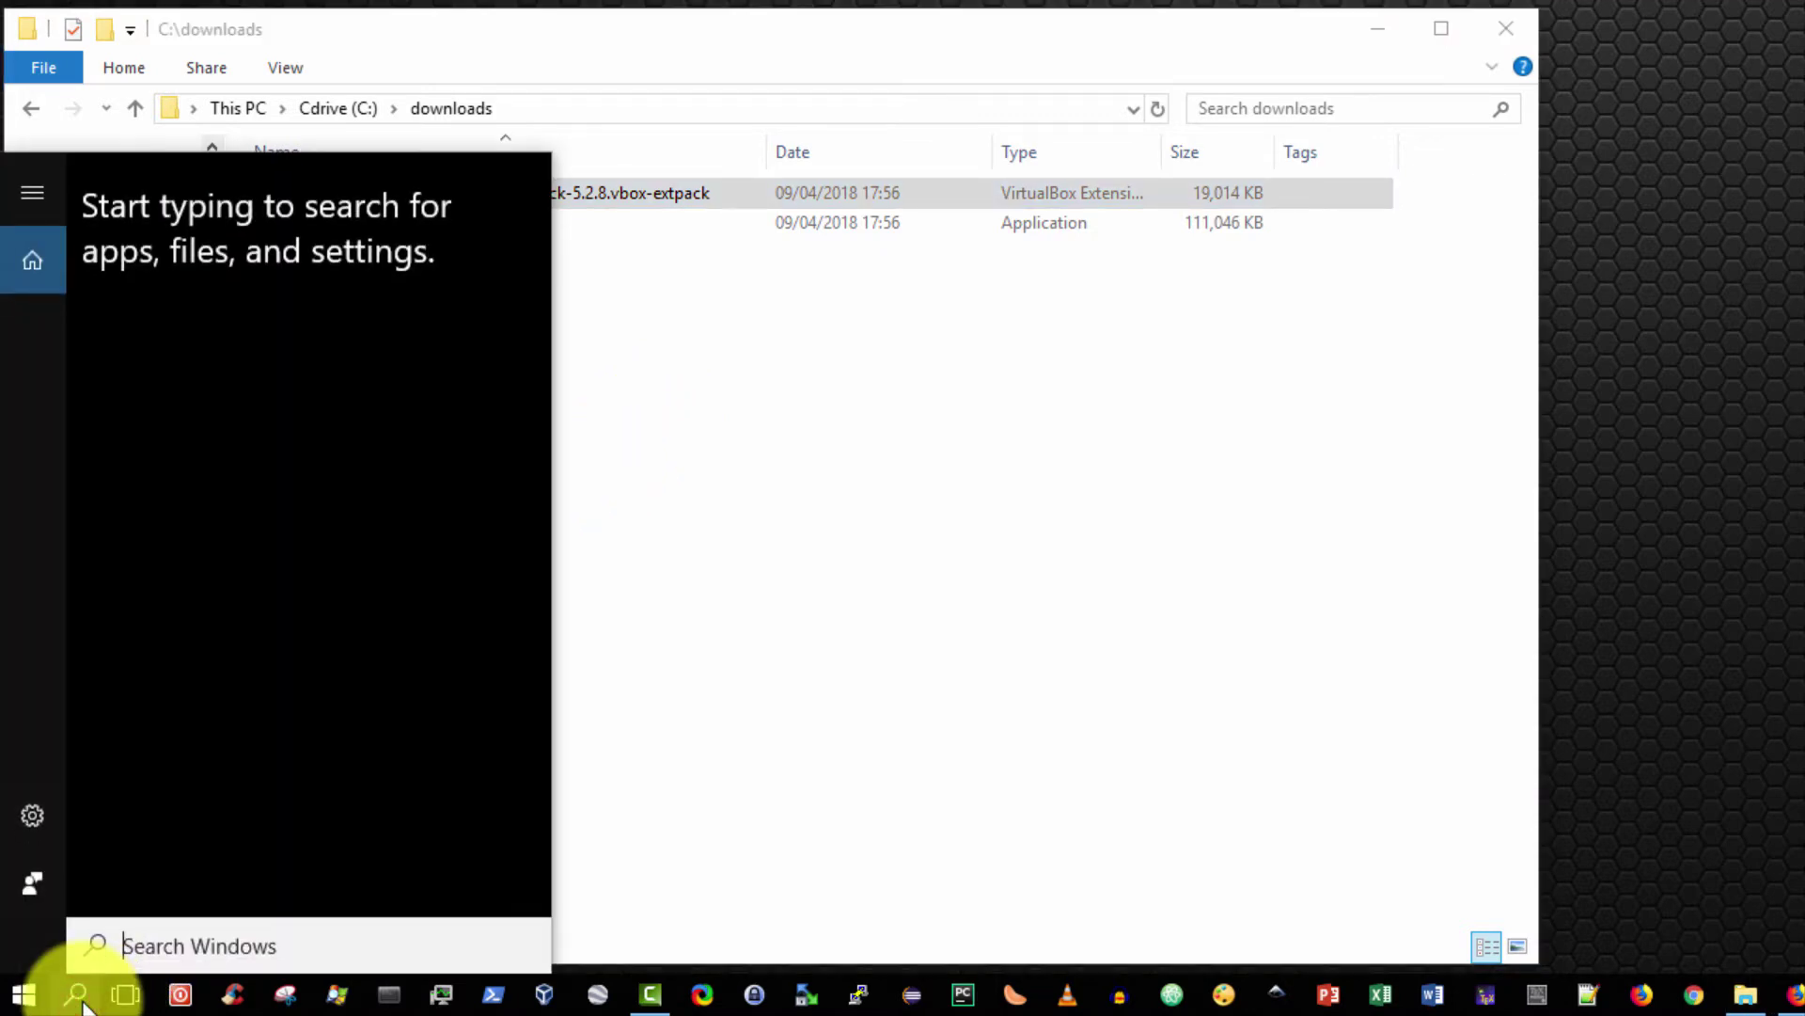
{"action": "type", "text": "oracle"}
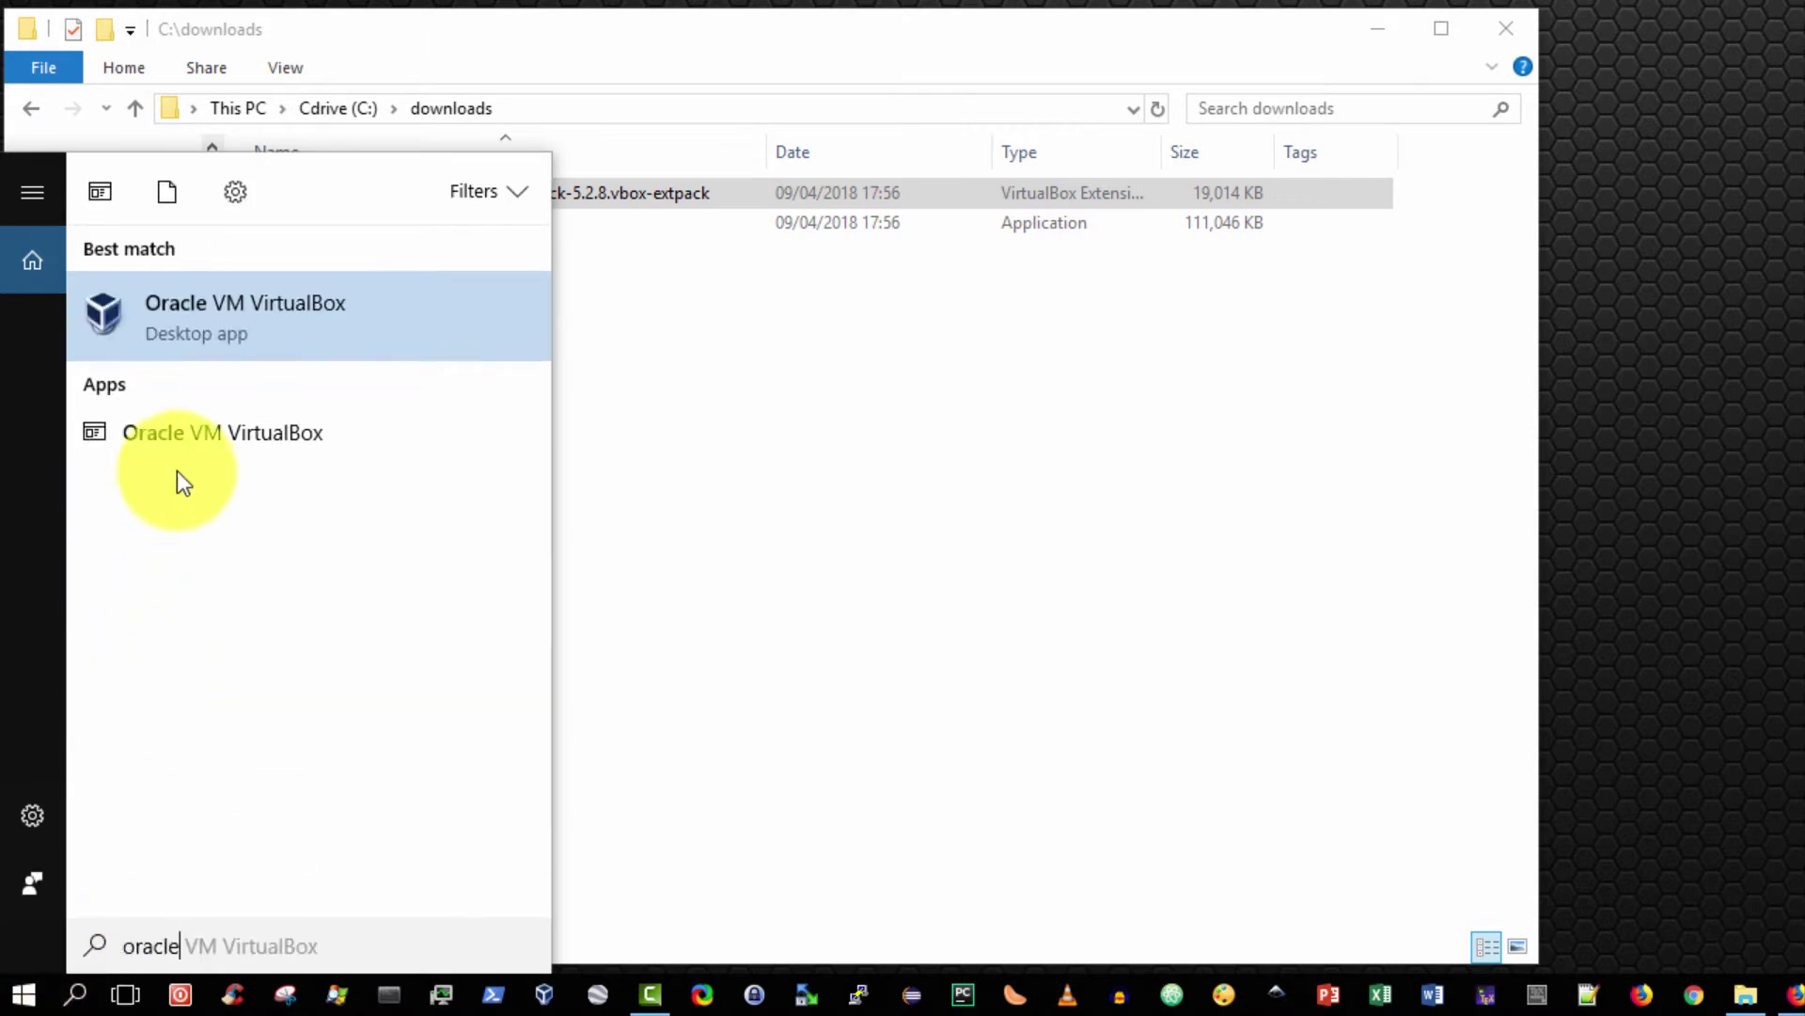
{"action": "left_click", "coordinate": [301, 313]}
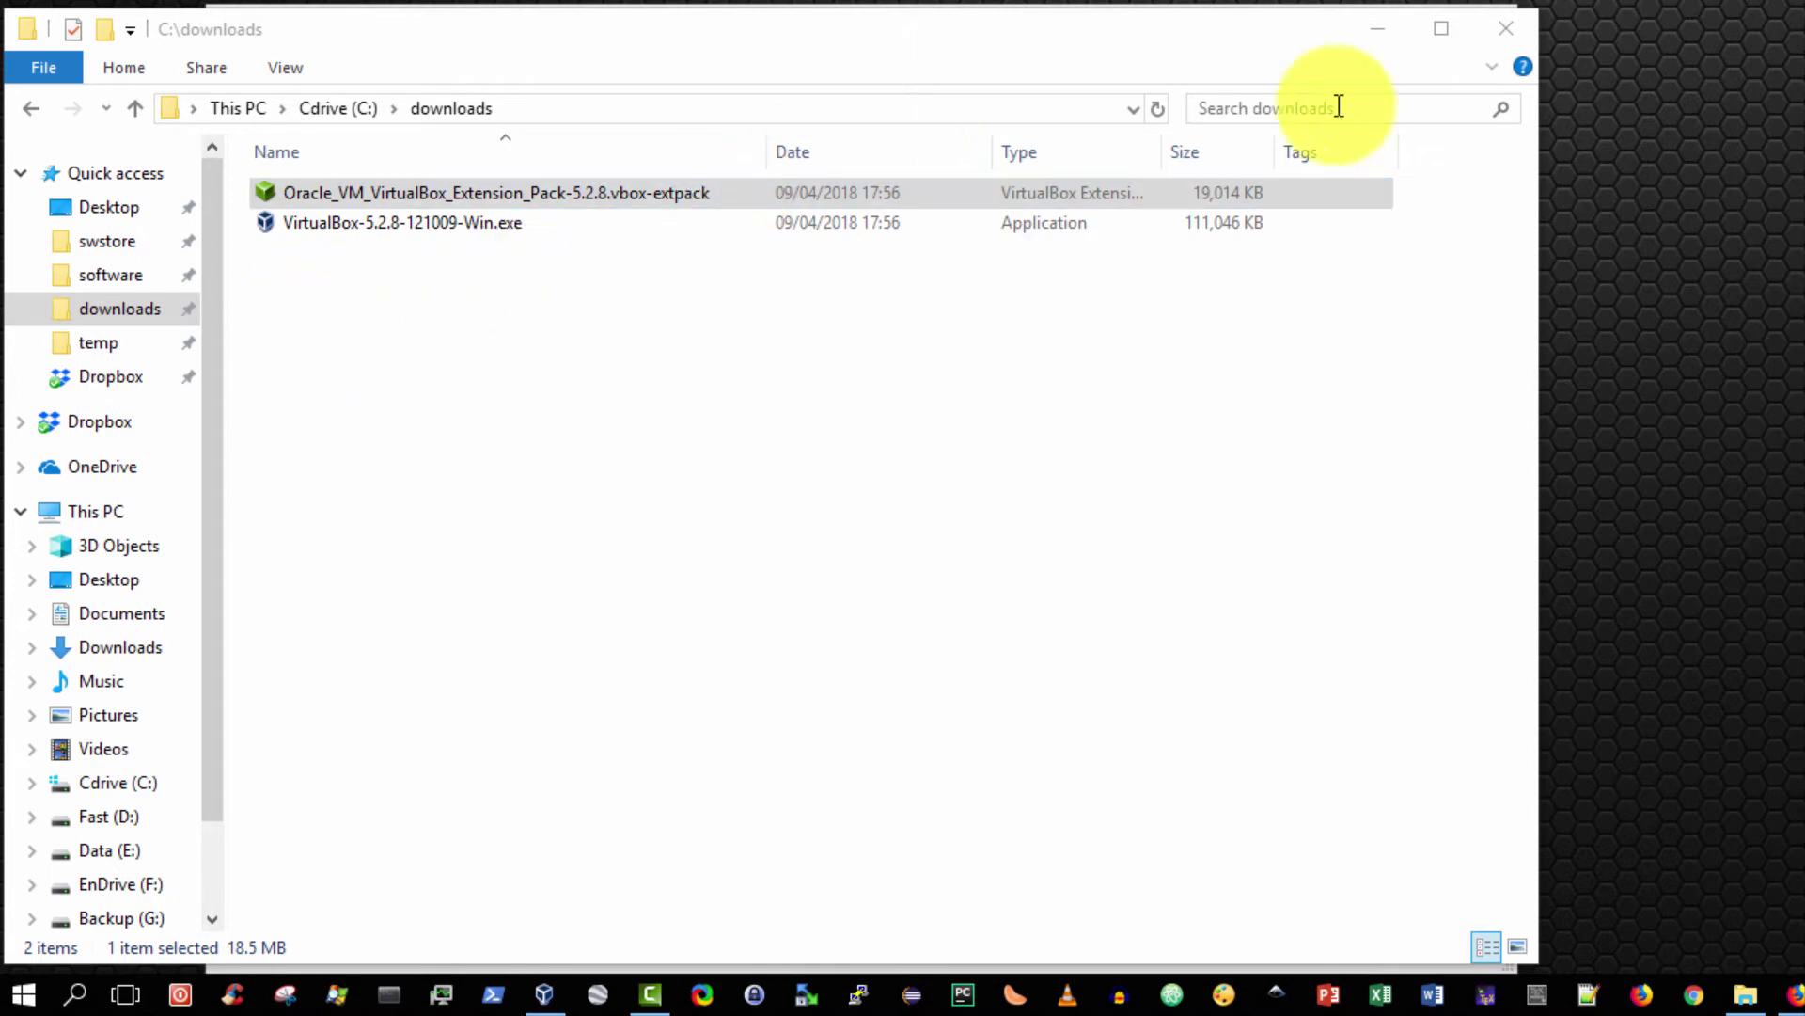
{"action": "left_click", "coordinate": [1386, 31]}
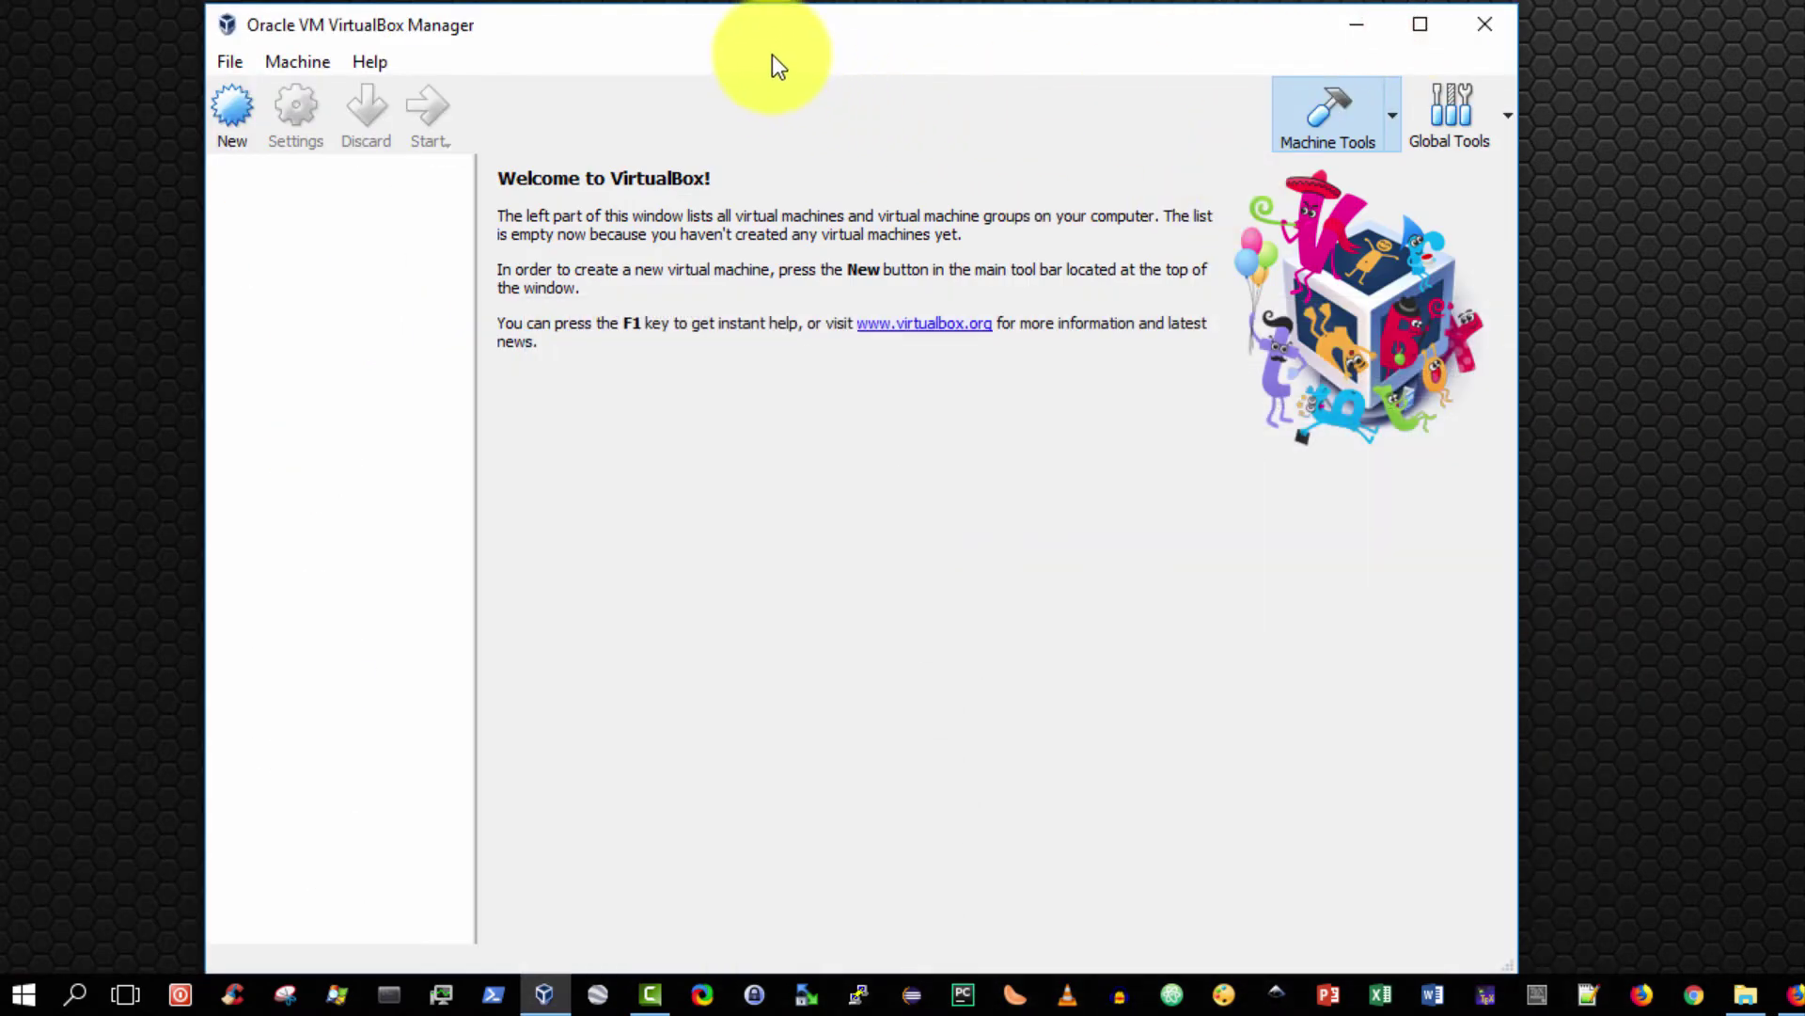
{"action": "left_click", "coordinate": [769, 49]}
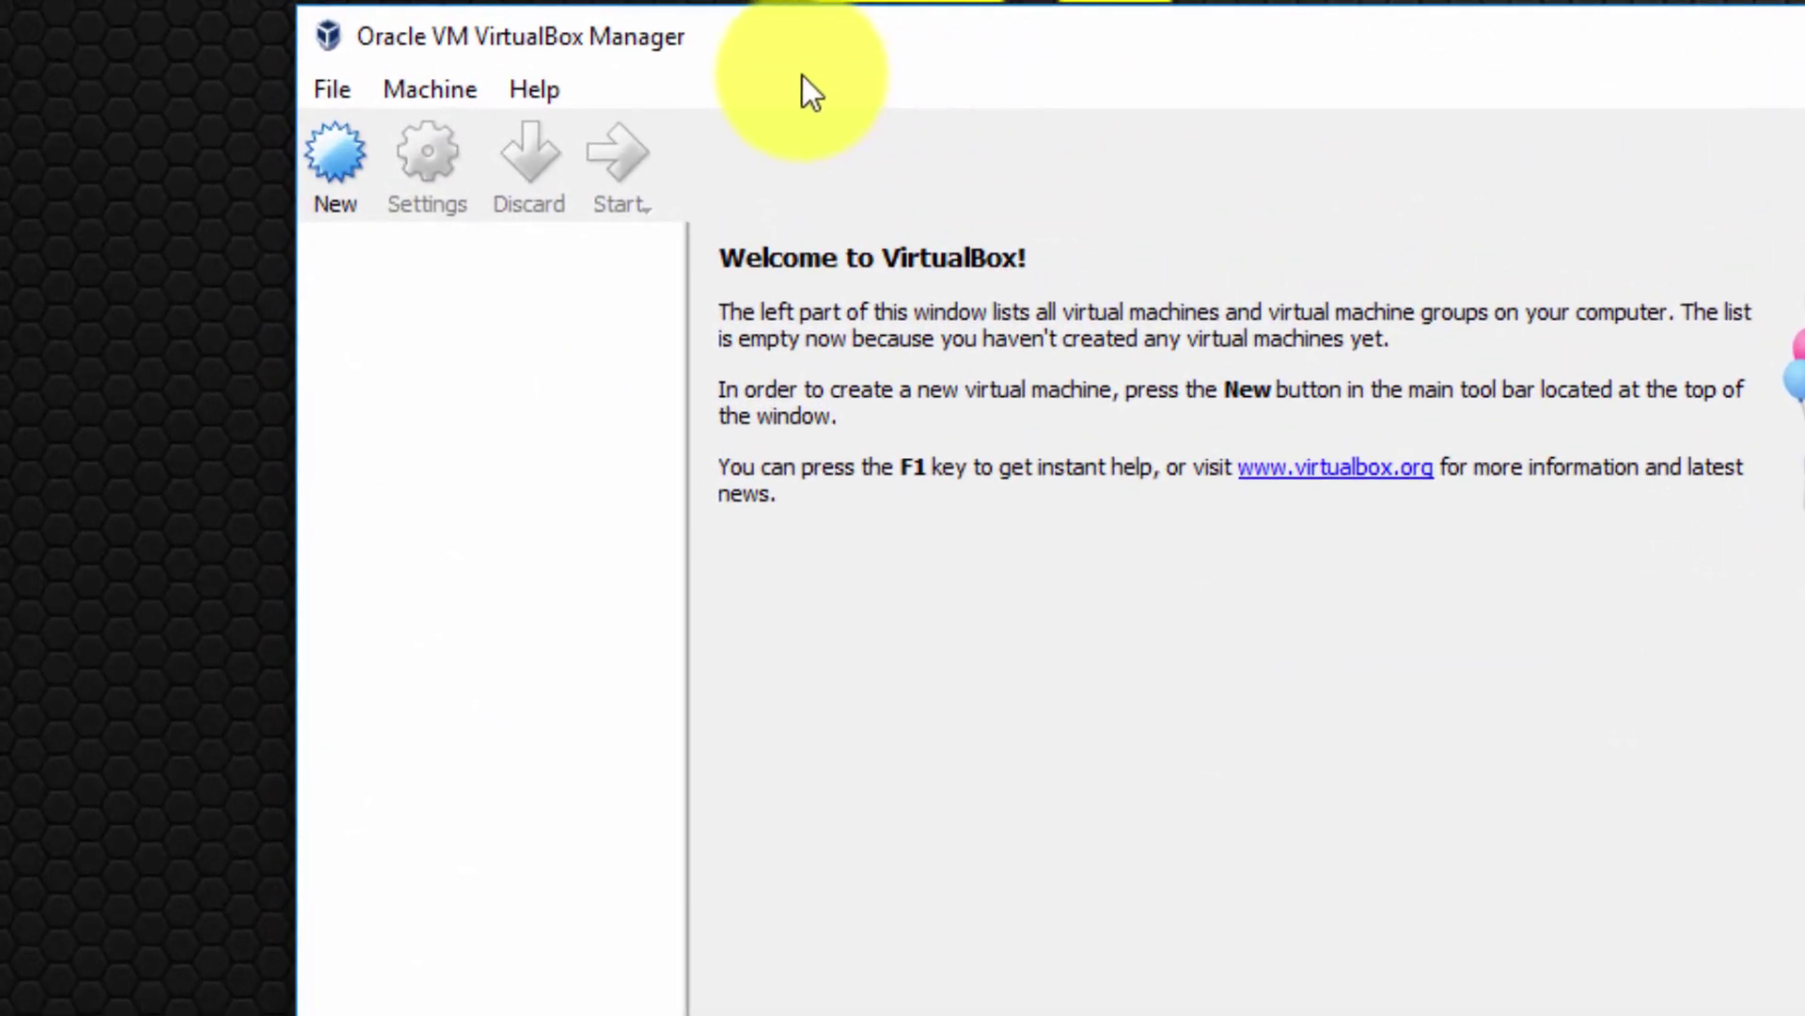
Open the VirtualBox preferences and show the Extensions settings.
{"action": "left_click", "coordinate": [344, 94]}
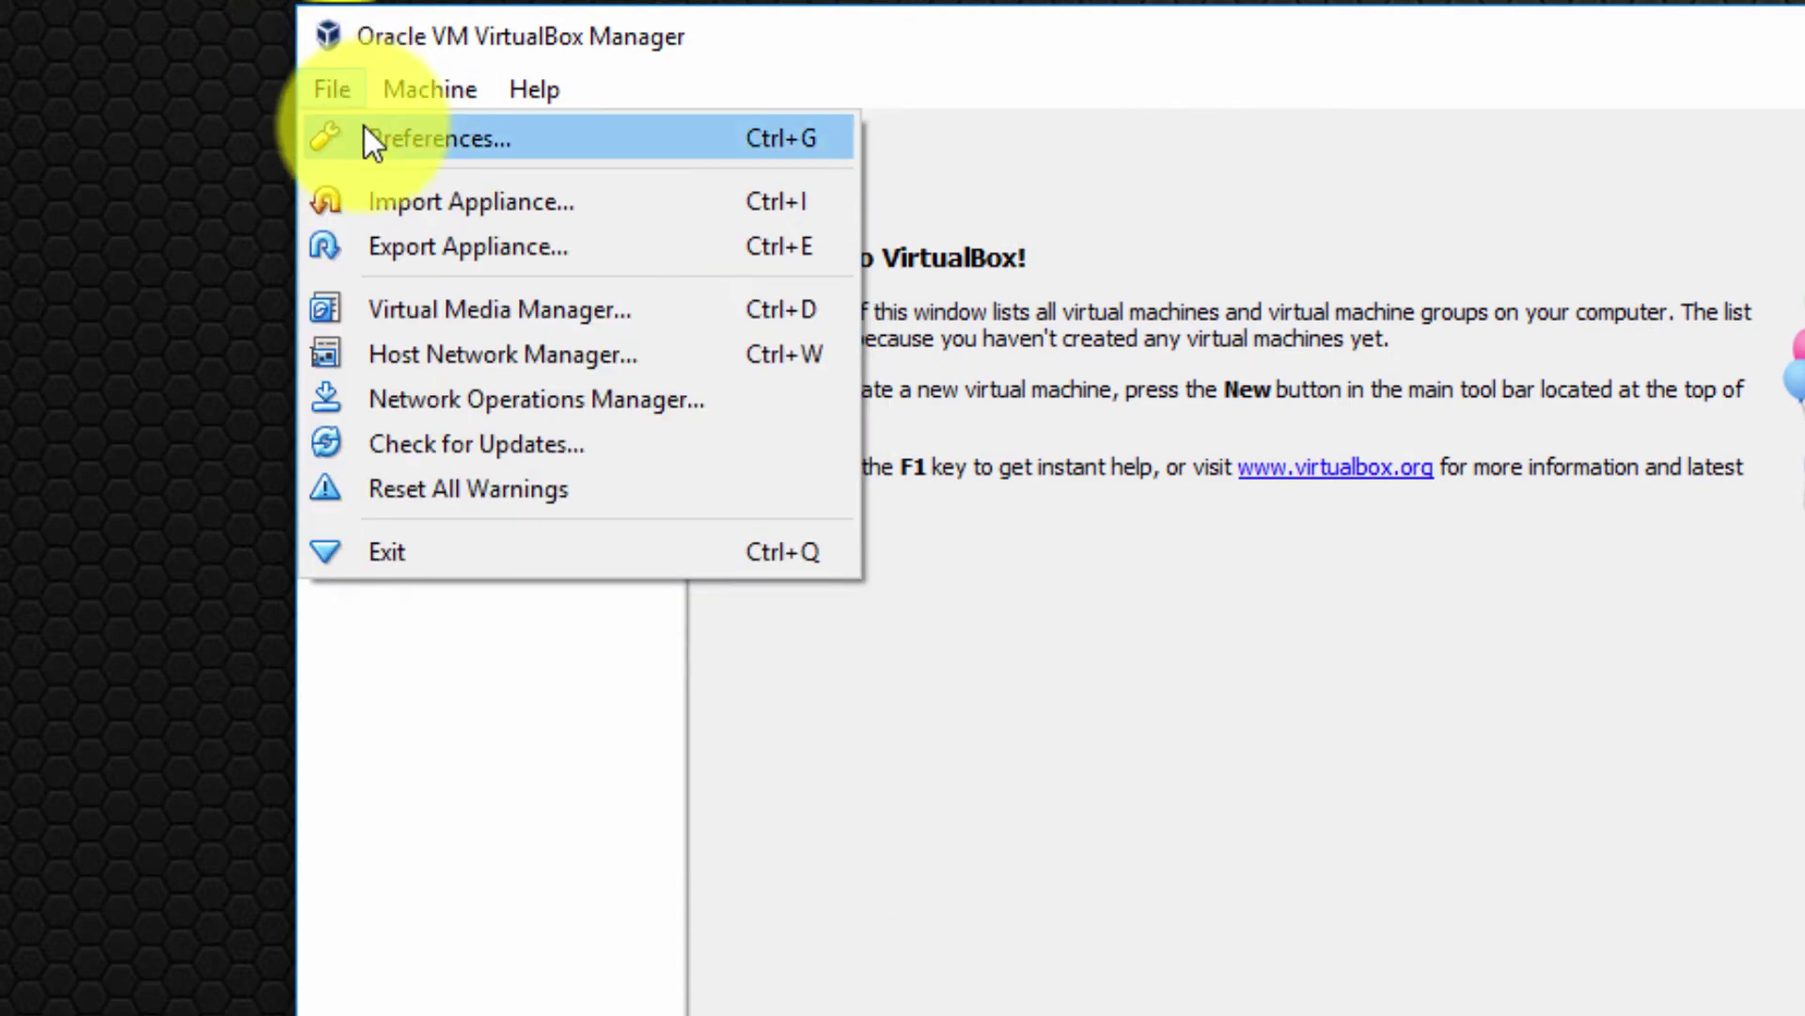
{"action": "left_click", "coordinate": [365, 126]}
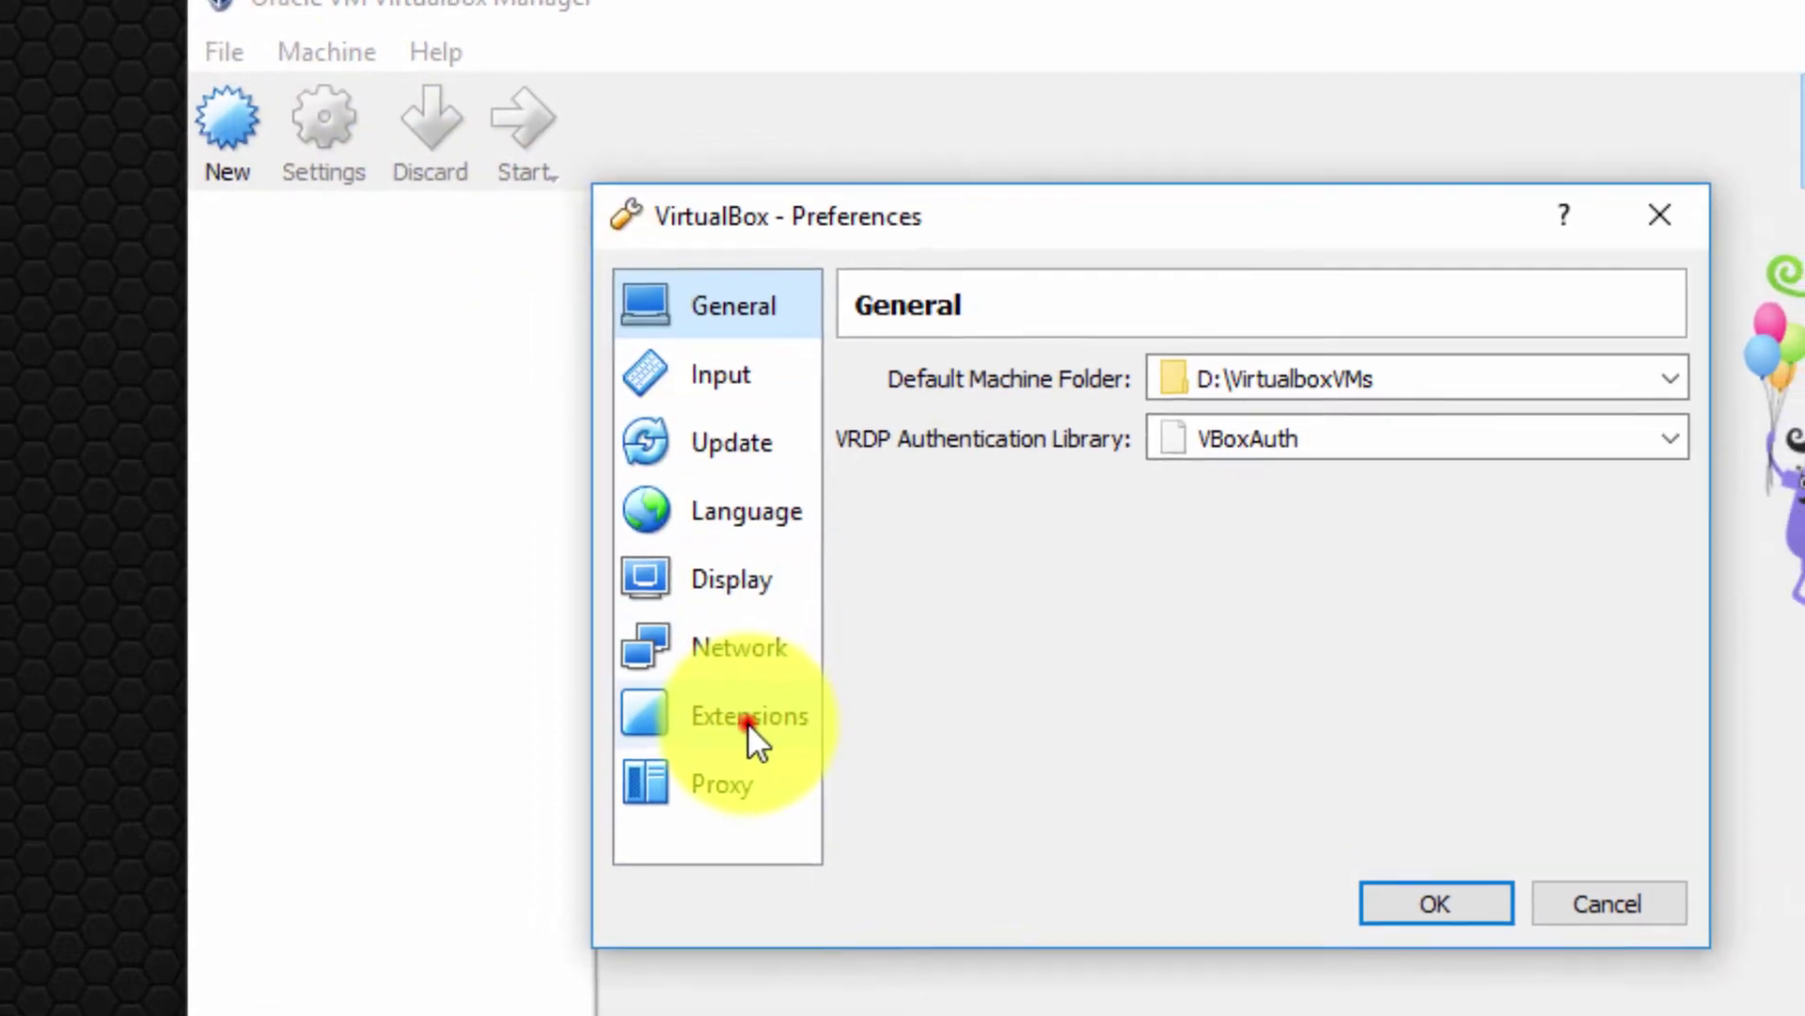
{"action": "left_click", "coordinate": [833, 726]}
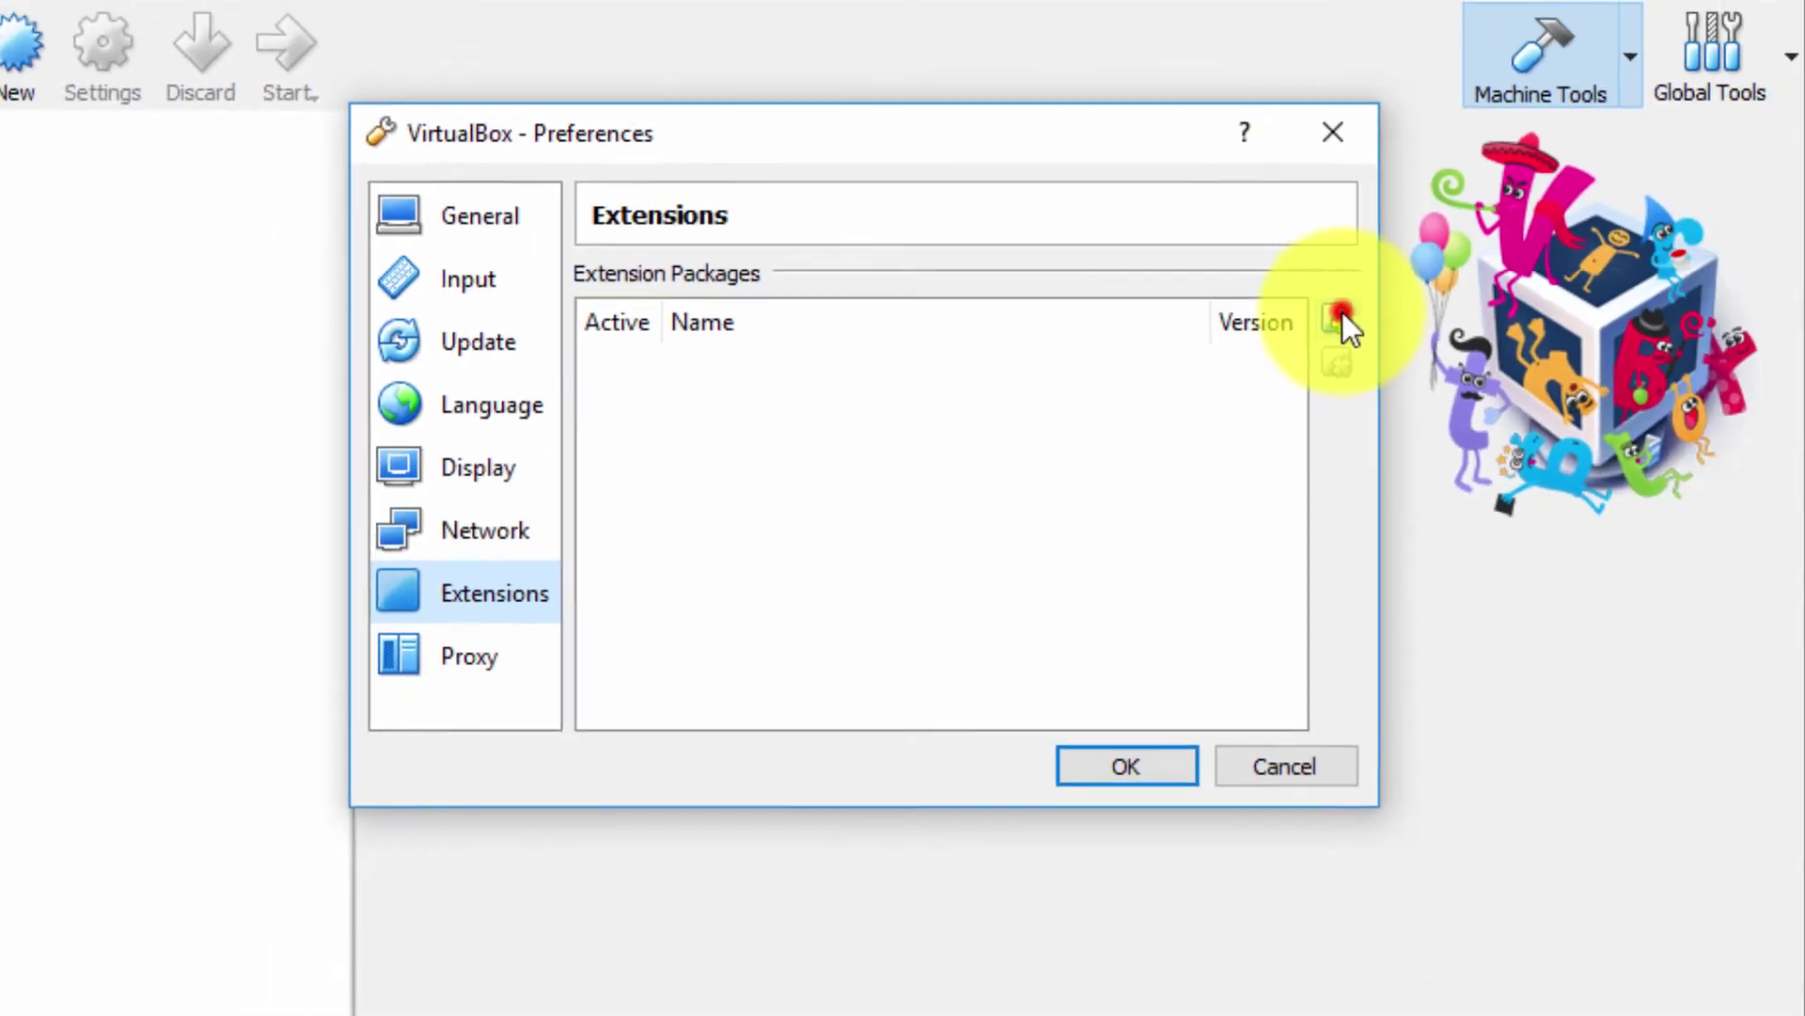
Add the extension package Oracle_VM_VirtualBox_Extension_Pack-5.2.8.vbox-extpack from the C:\downloads folder.
{"action": "left_click", "coordinate": [1495, 331]}
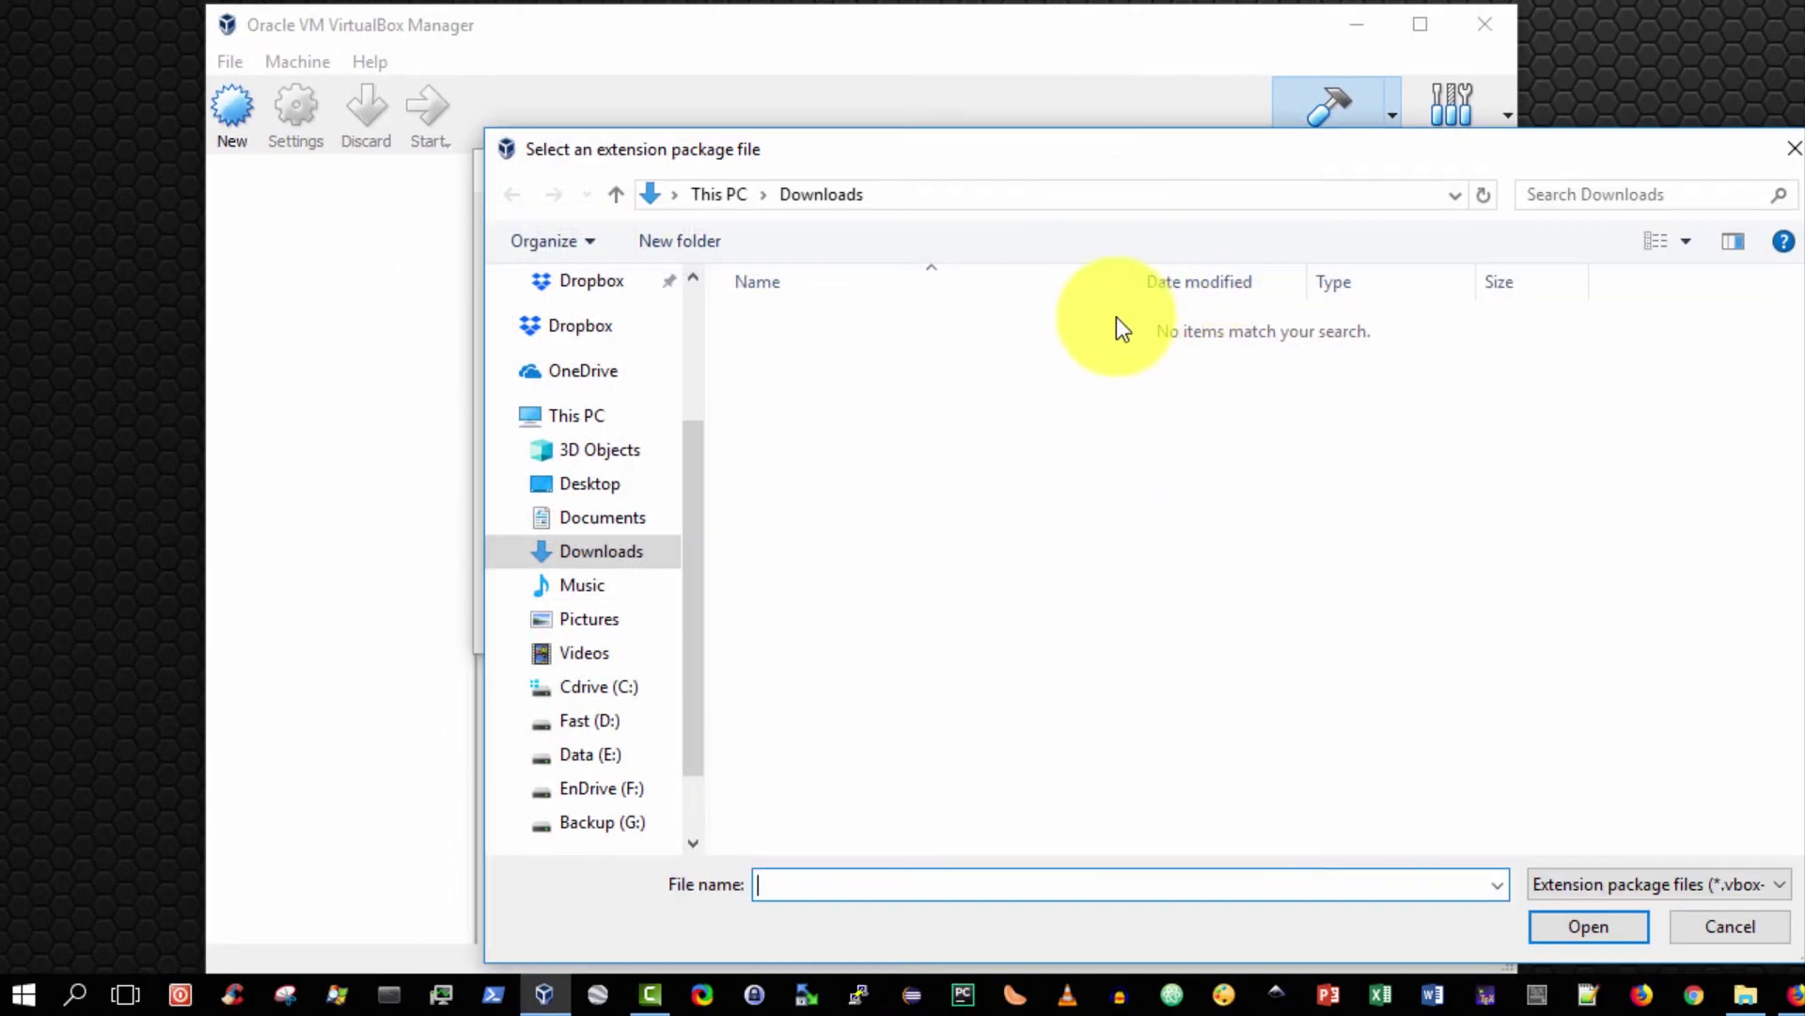
{"action": "left_click", "coordinate": [701, 318]}
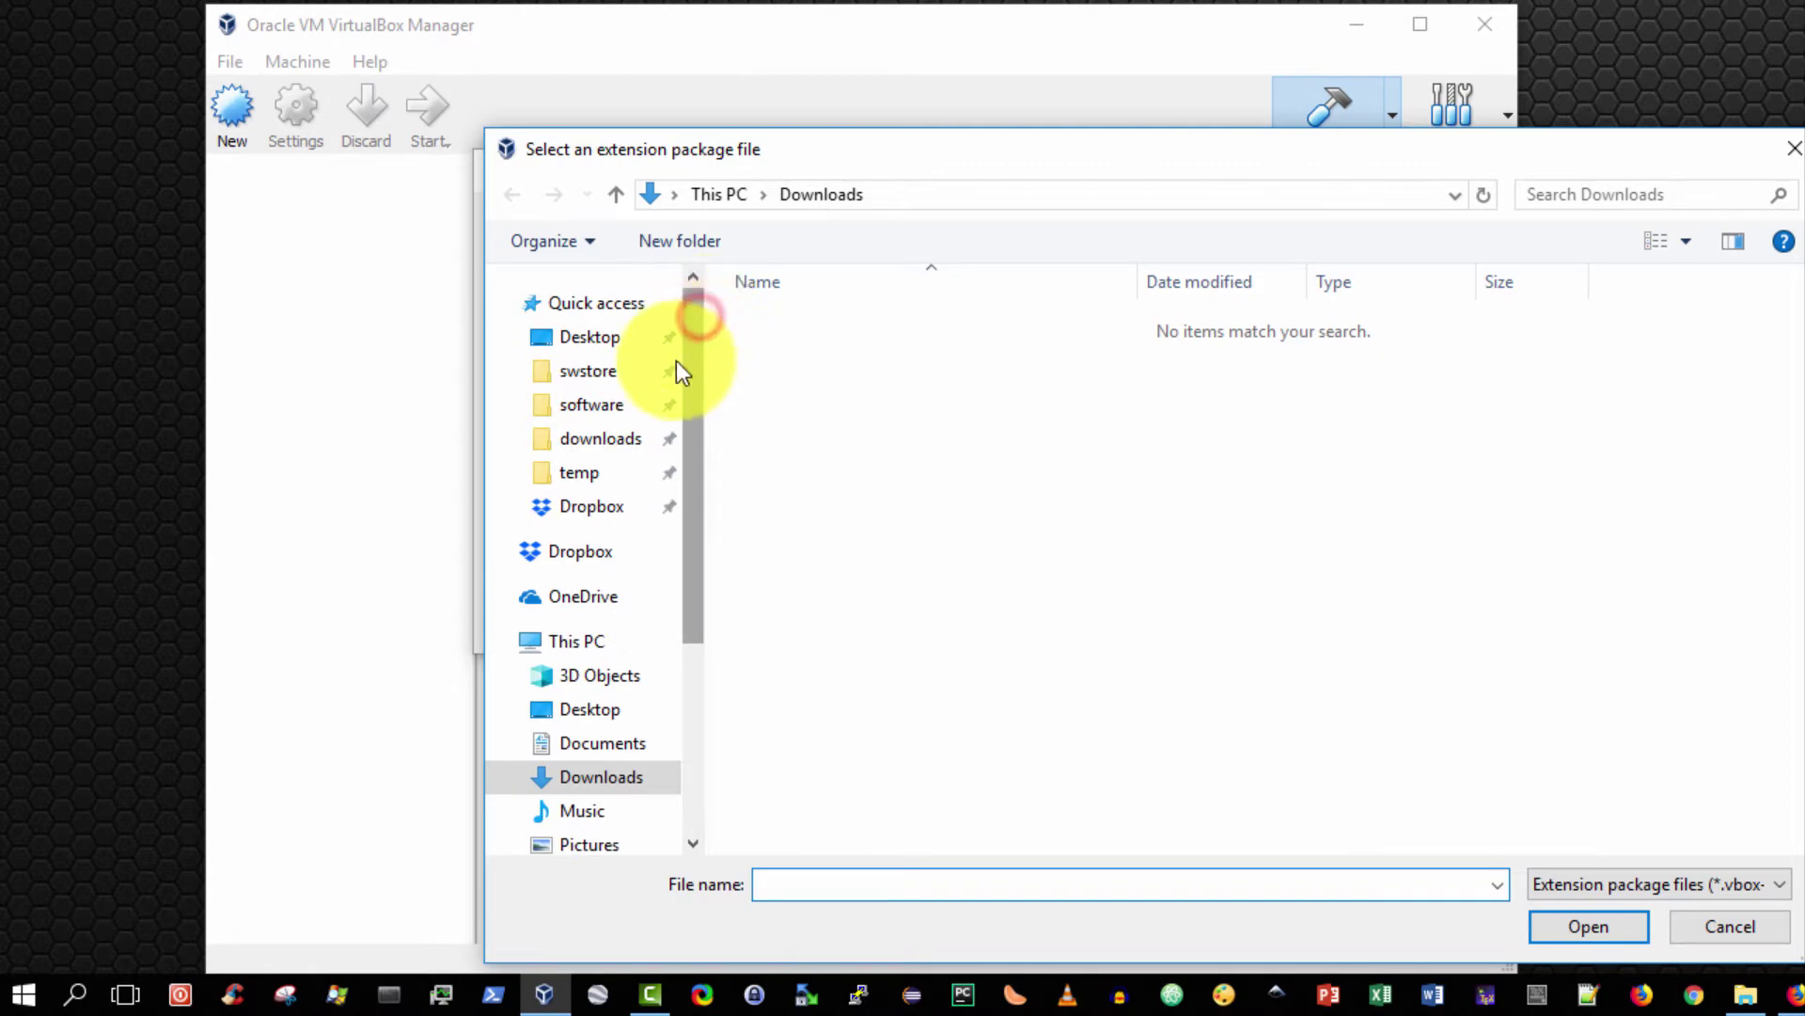
{"action": "left_click", "coordinate": [620, 440]}
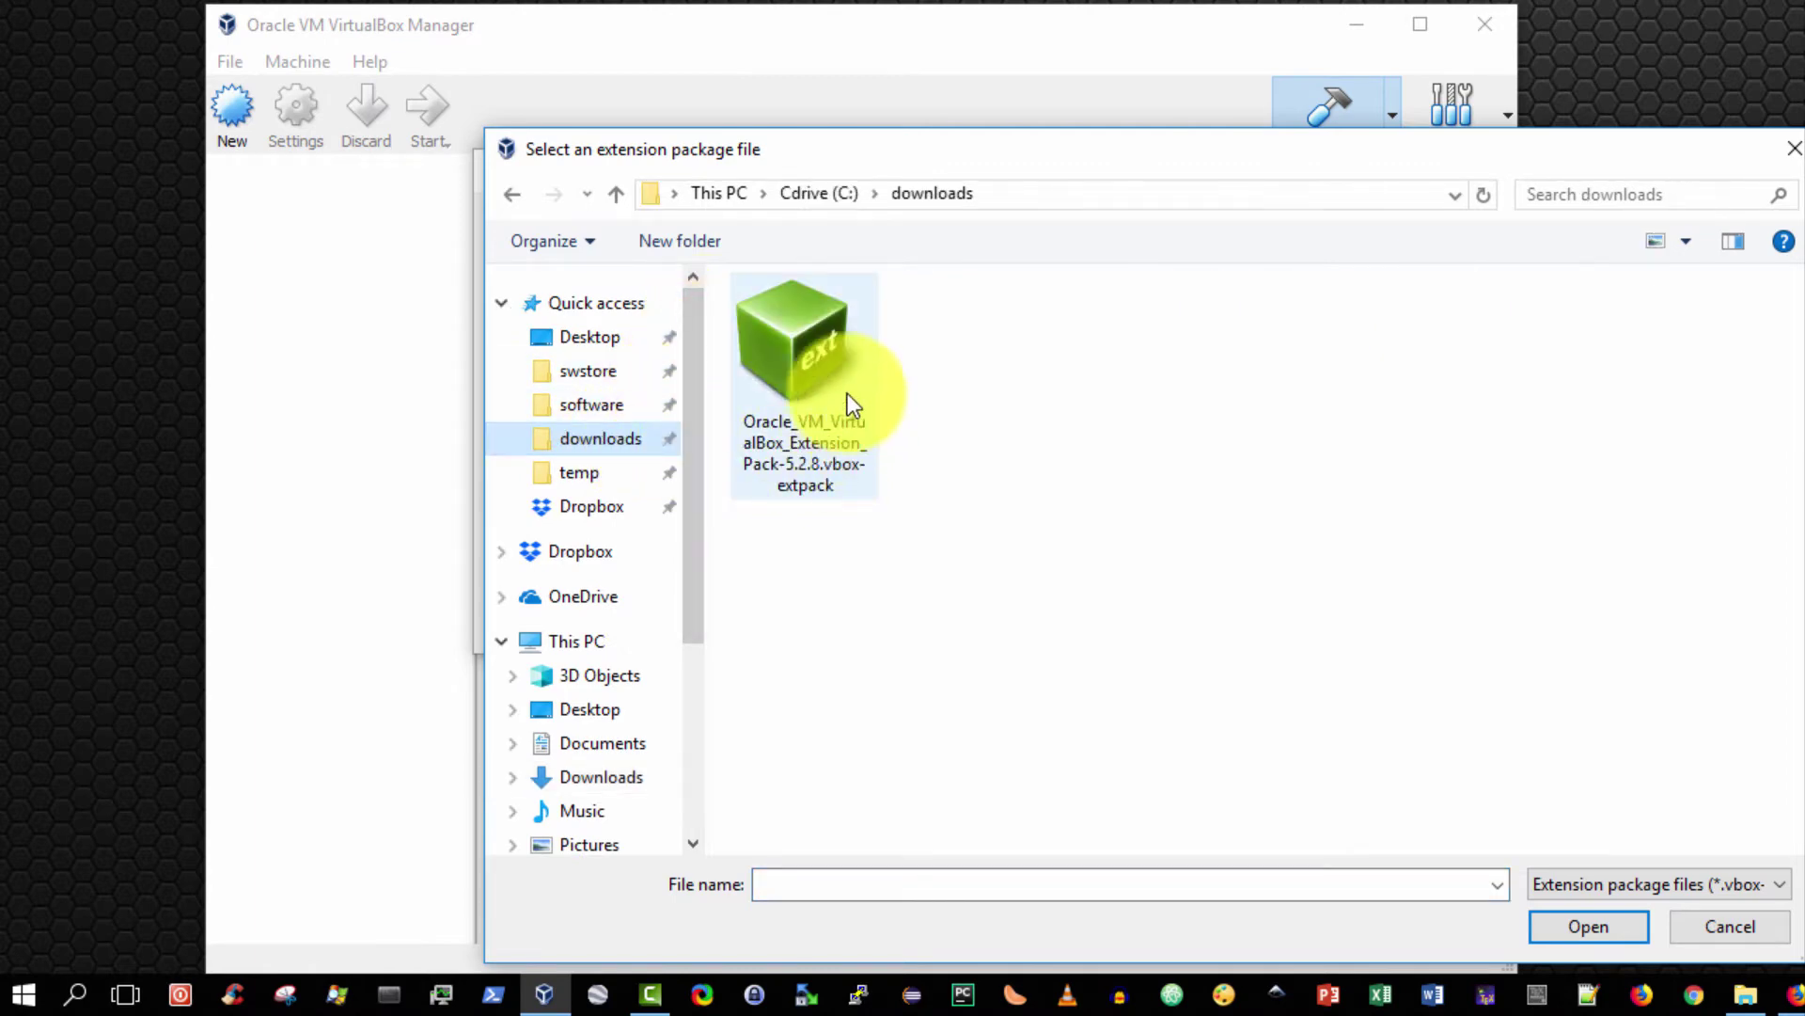
{"action": "left_click", "coordinate": [810, 322]}
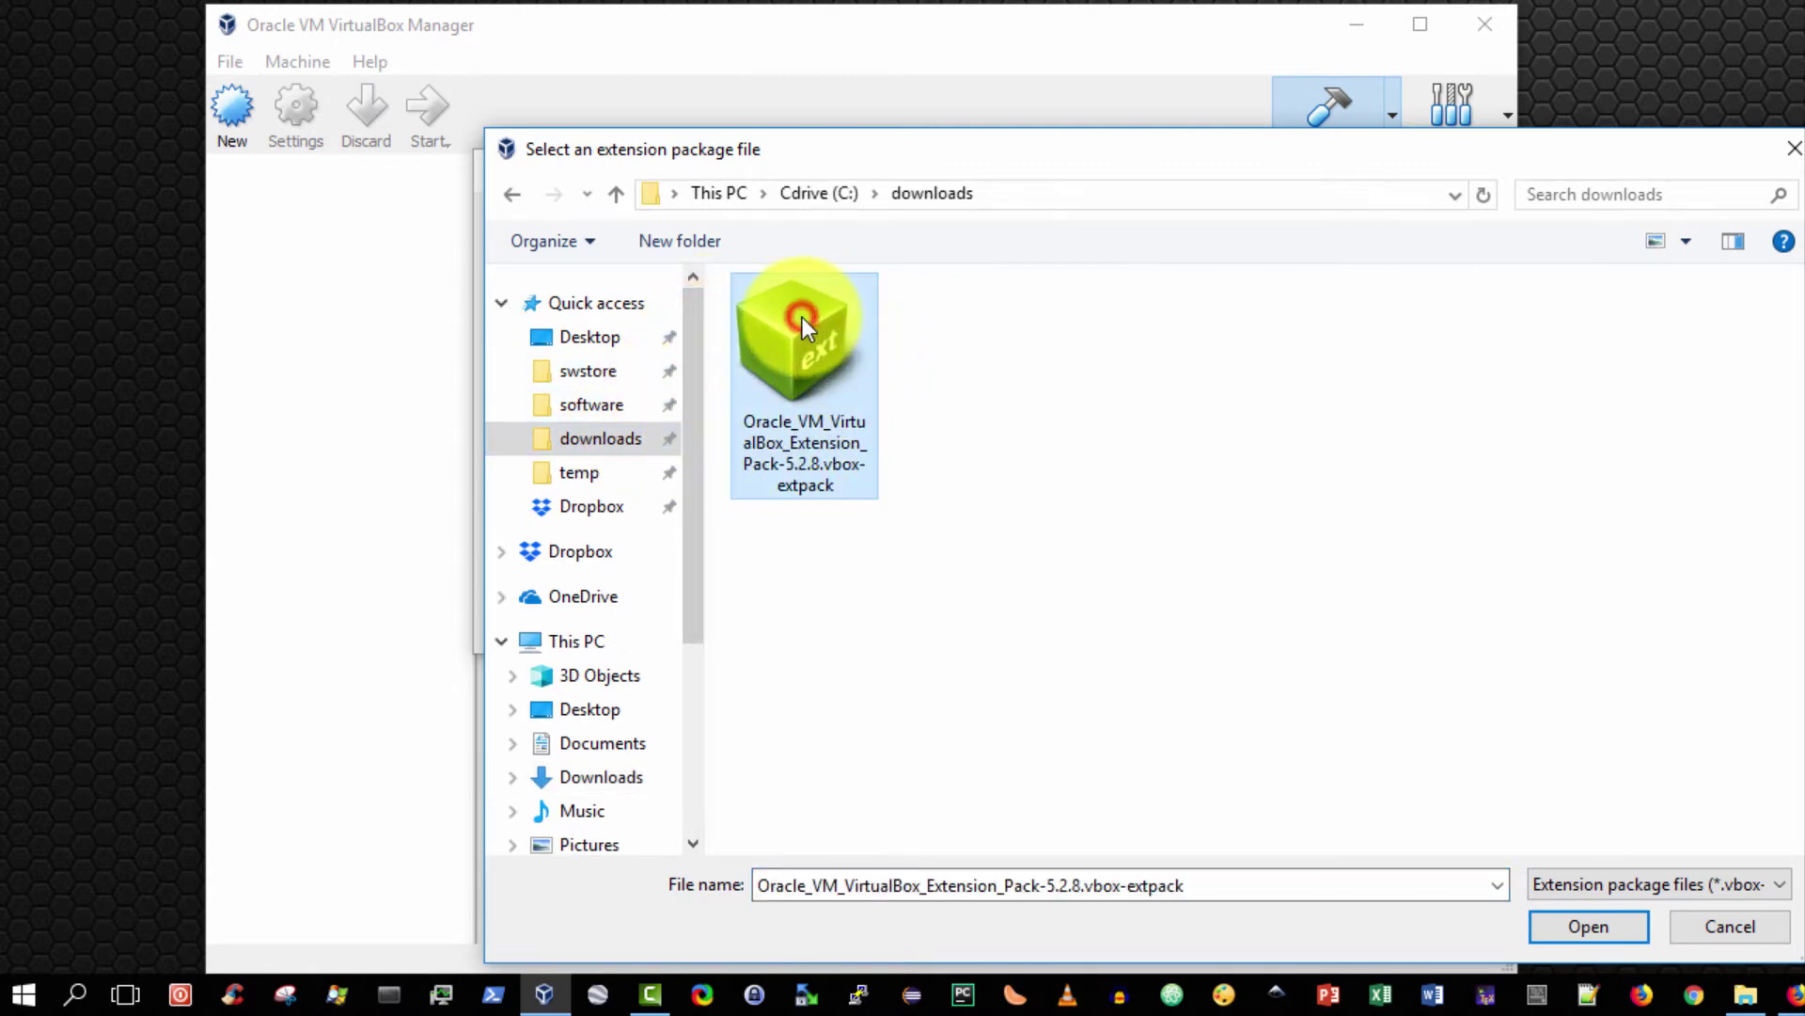
{"action": "left_click", "coordinate": [1580, 926]}
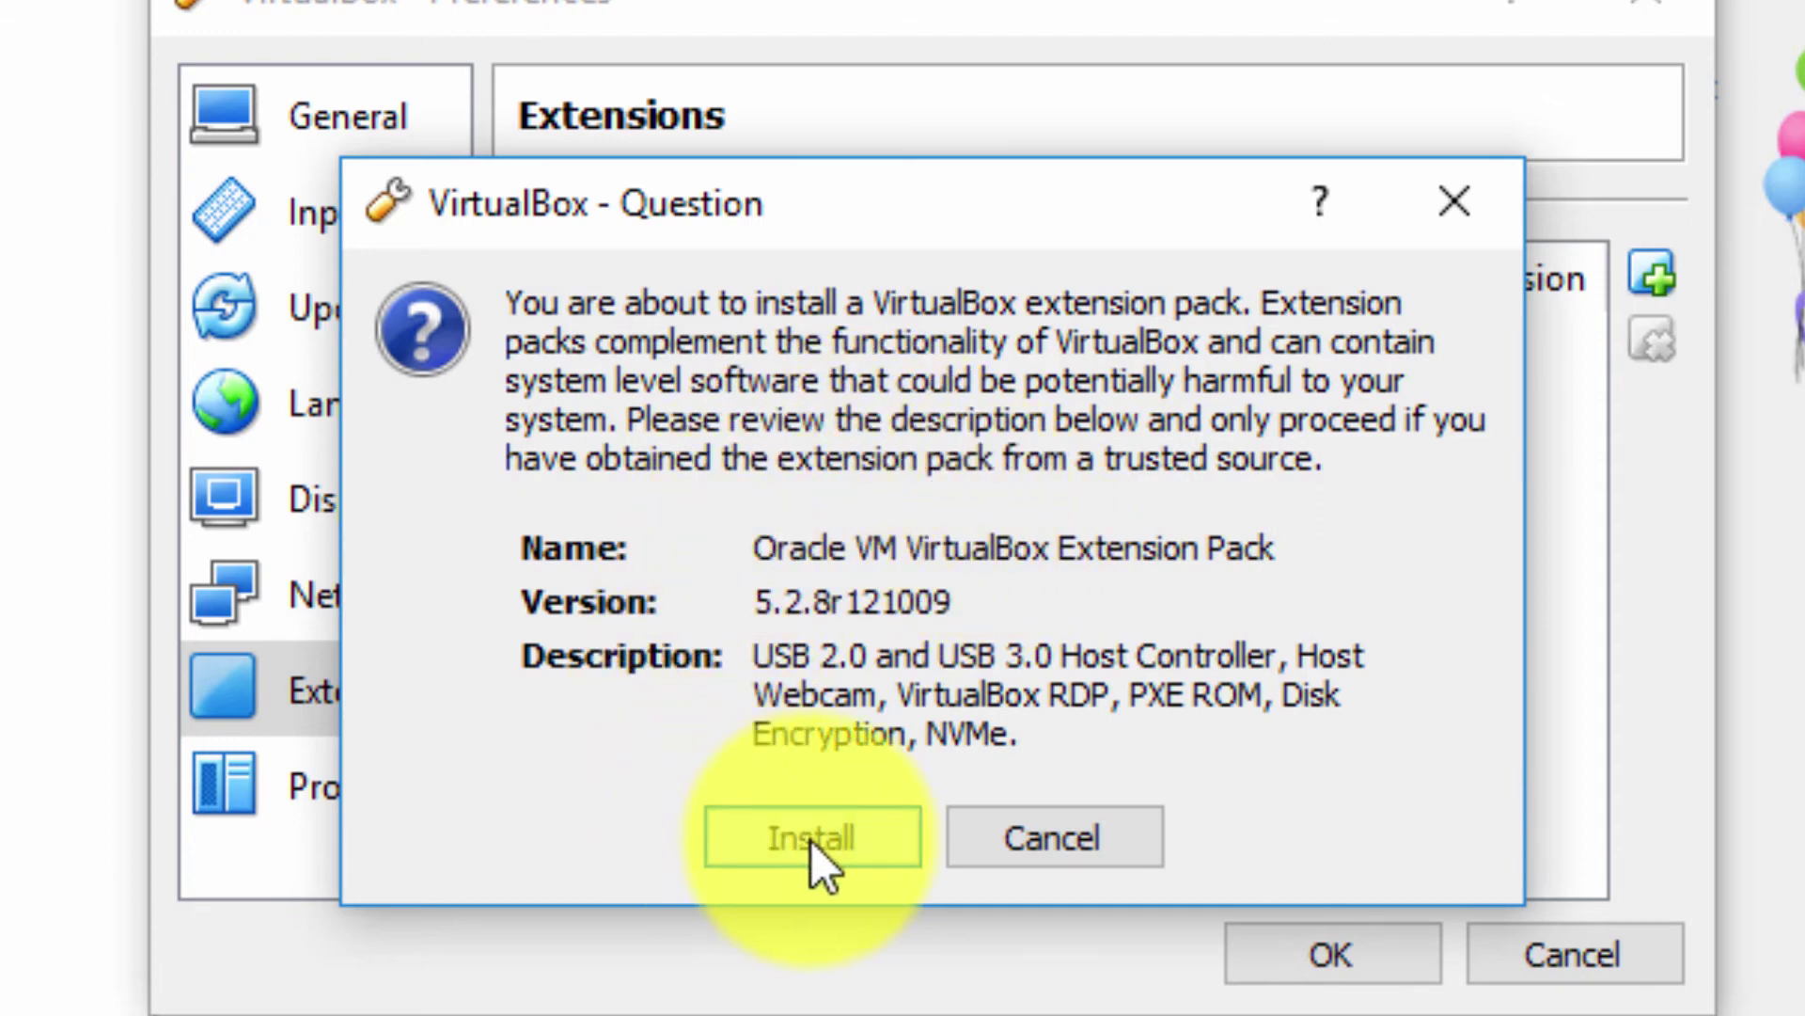
Install the Oracle VM VirtualBox Extension Pack, agree to its license after reaching the end of the text, and confirm the preferences.
{"action": "left_click", "coordinate": [837, 823]}
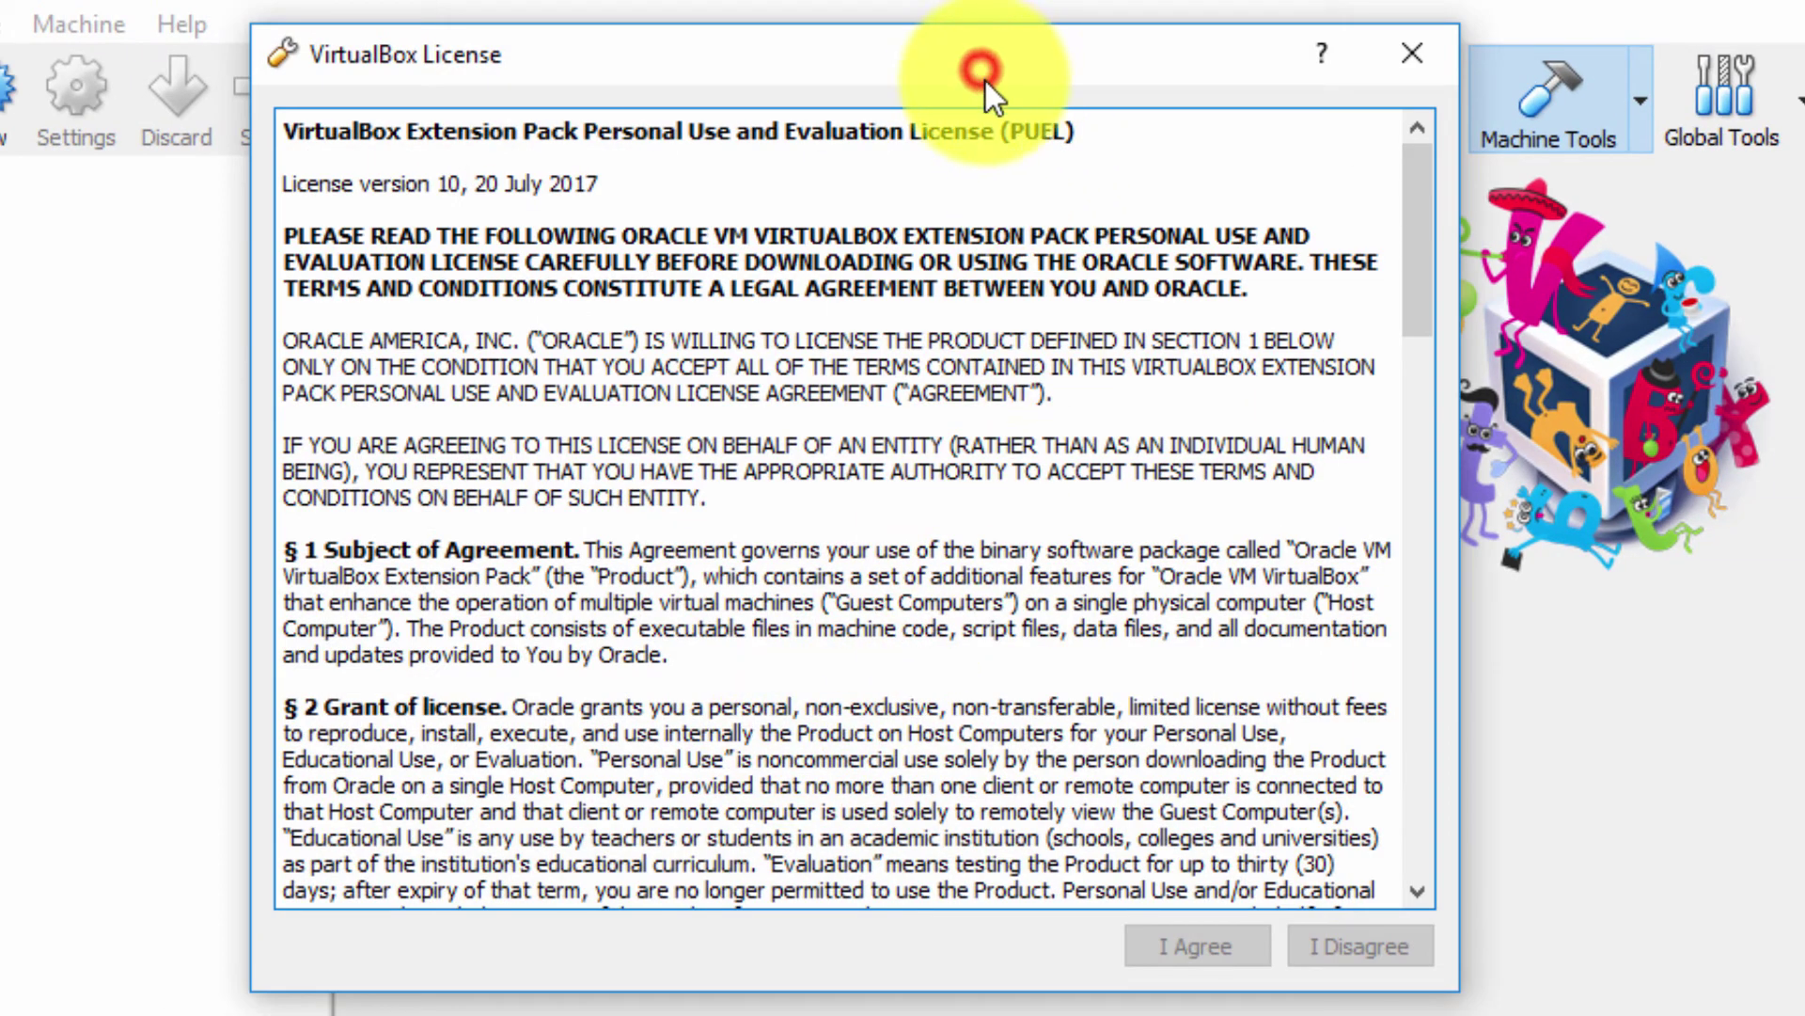
{"action": "left_click_drag", "start_coordinate": [985, 81], "coordinate": [997, 106]}
{"action": "left_click_drag", "start_coordinate": [1429, 296], "coordinate": [1519, 891]}
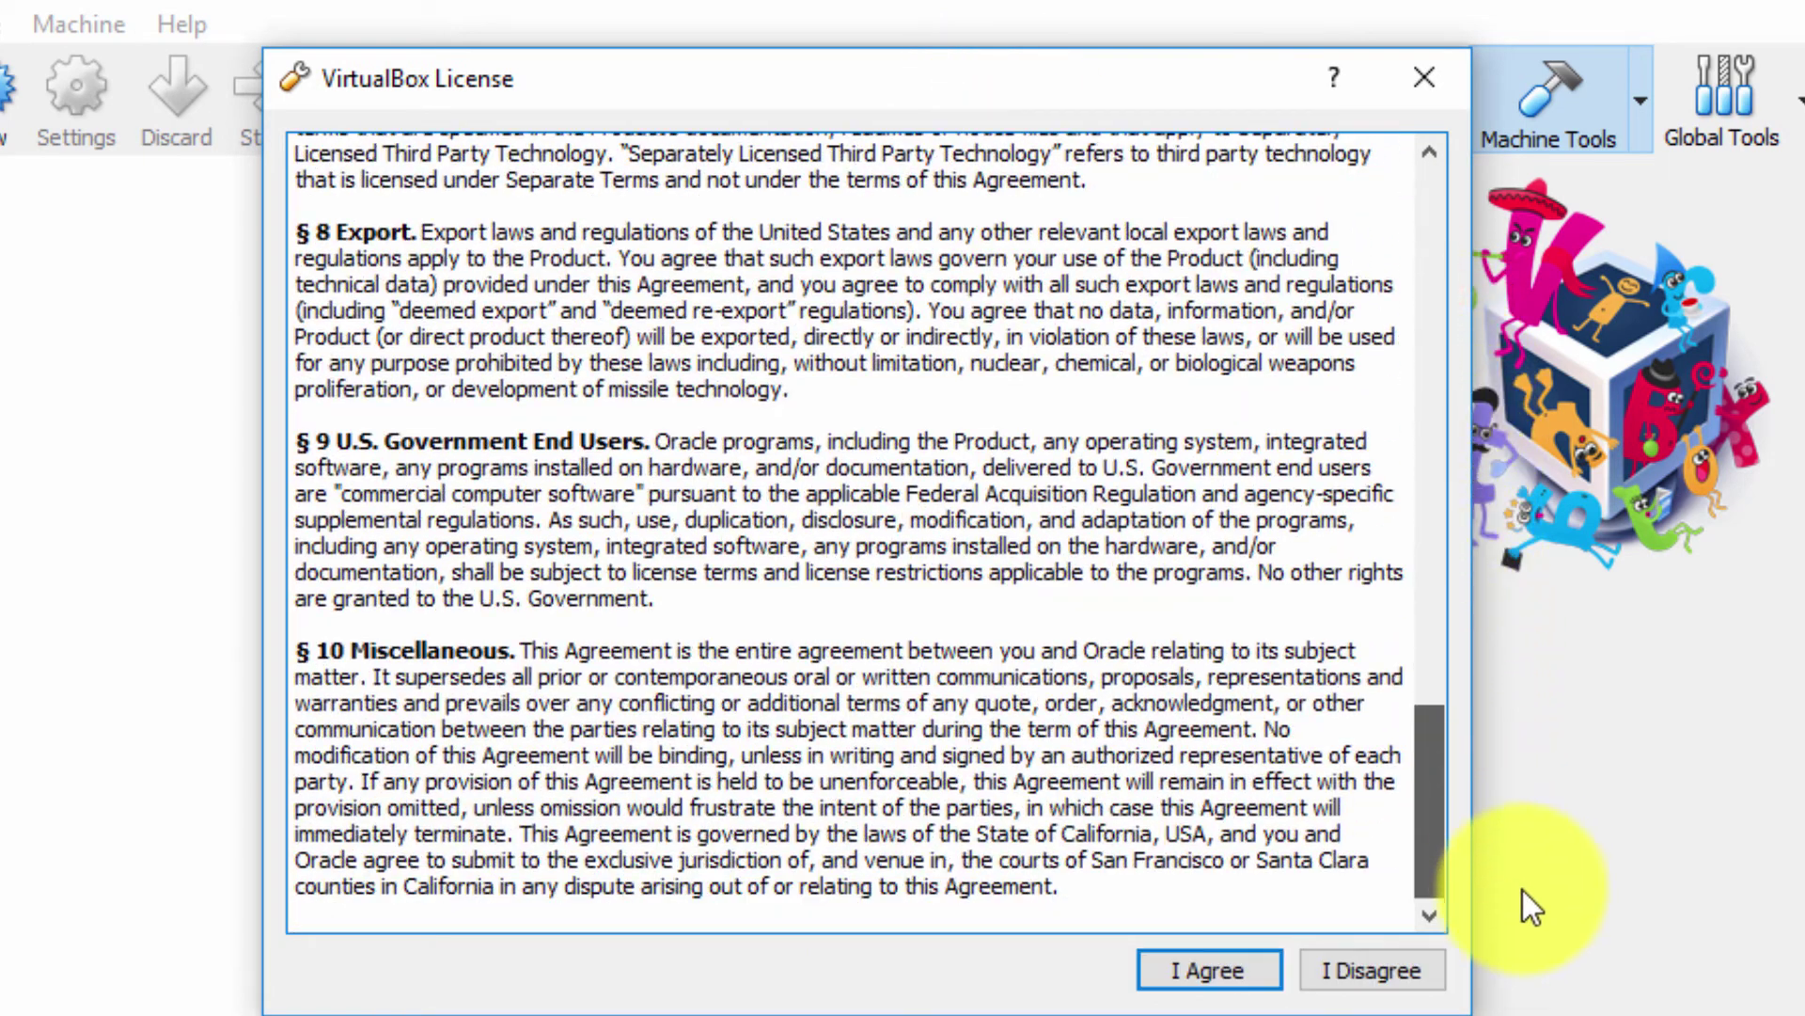
{"action": "left_click", "coordinate": [1237, 978]}
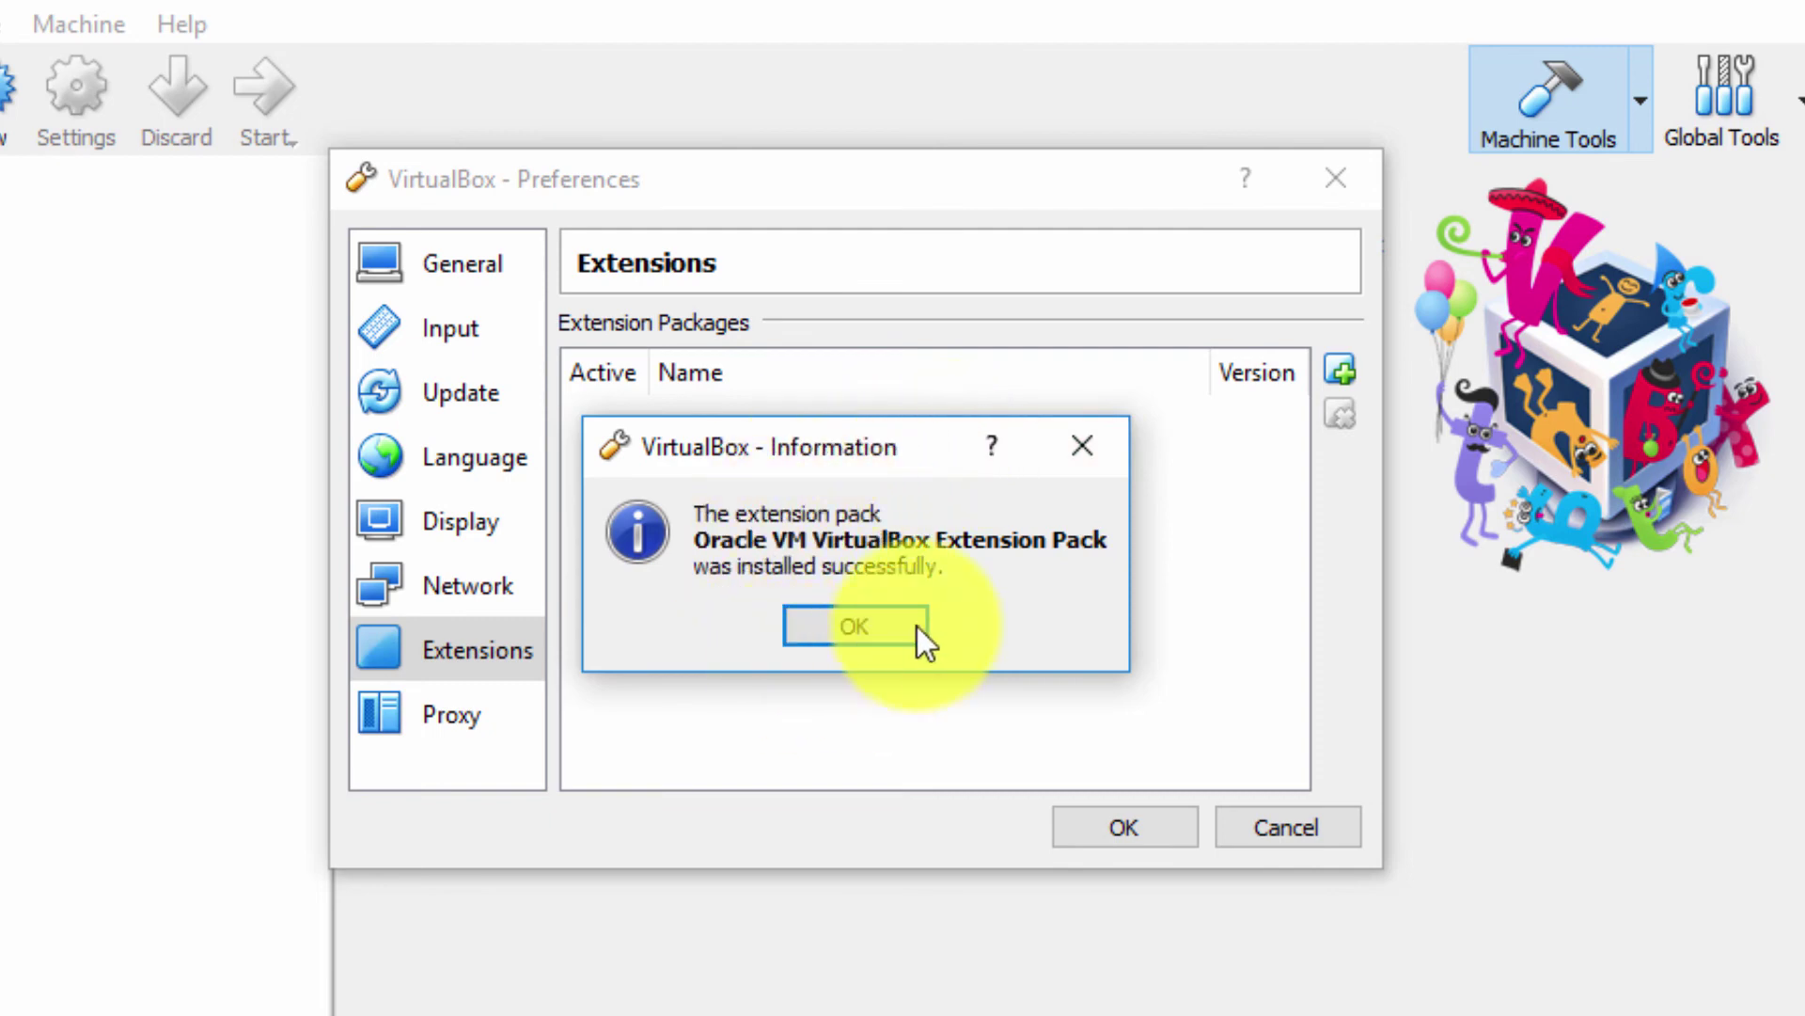
{"action": "left_click", "coordinate": [886, 630]}
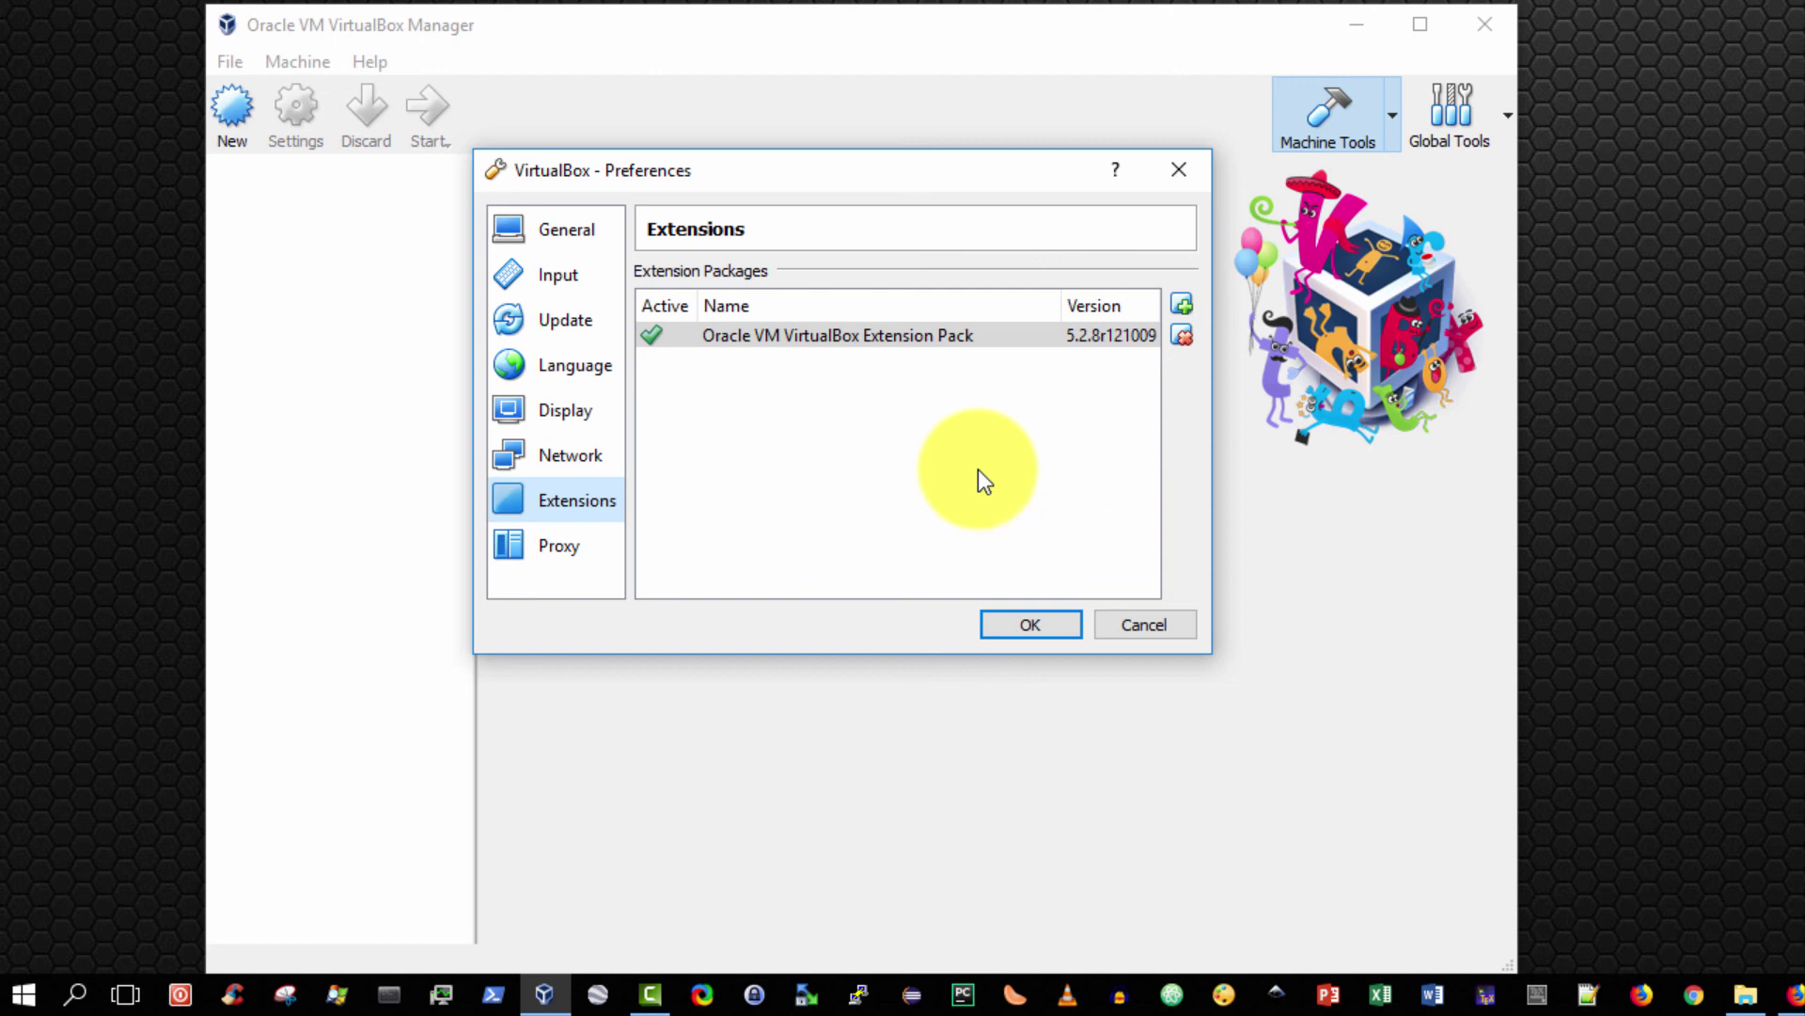
{"action": "left_click", "coordinate": [1030, 616]}
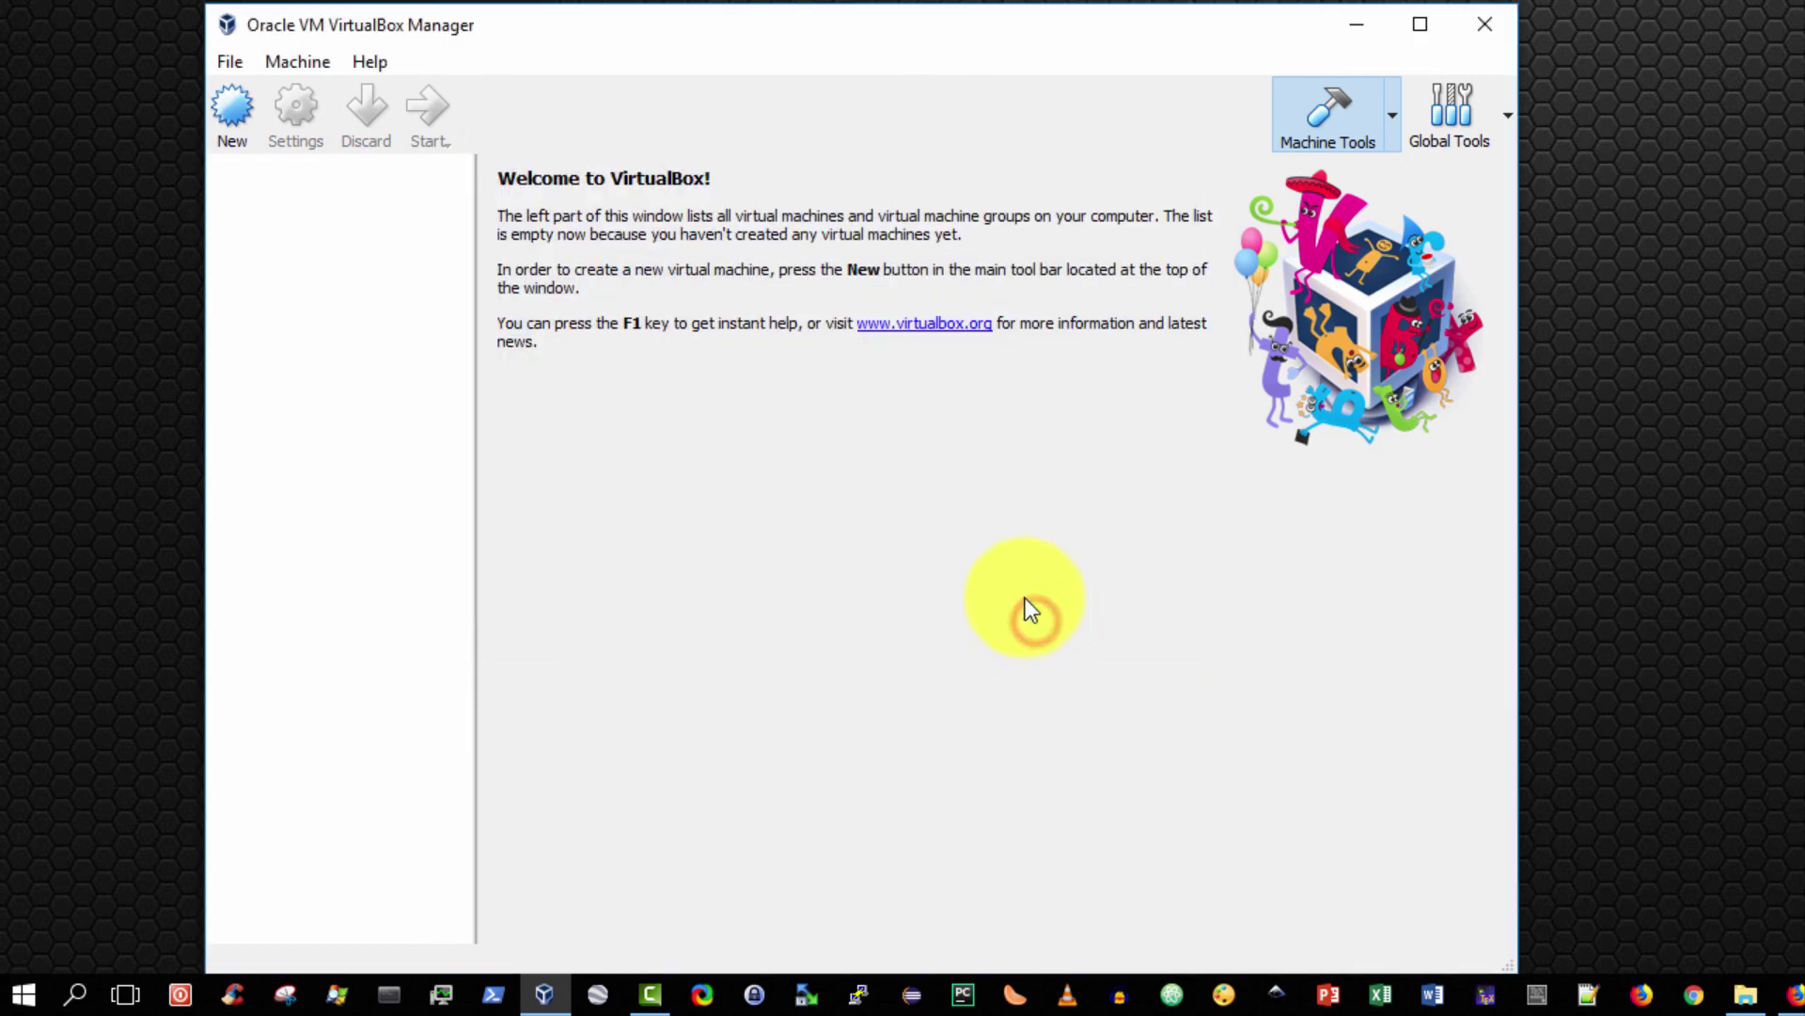